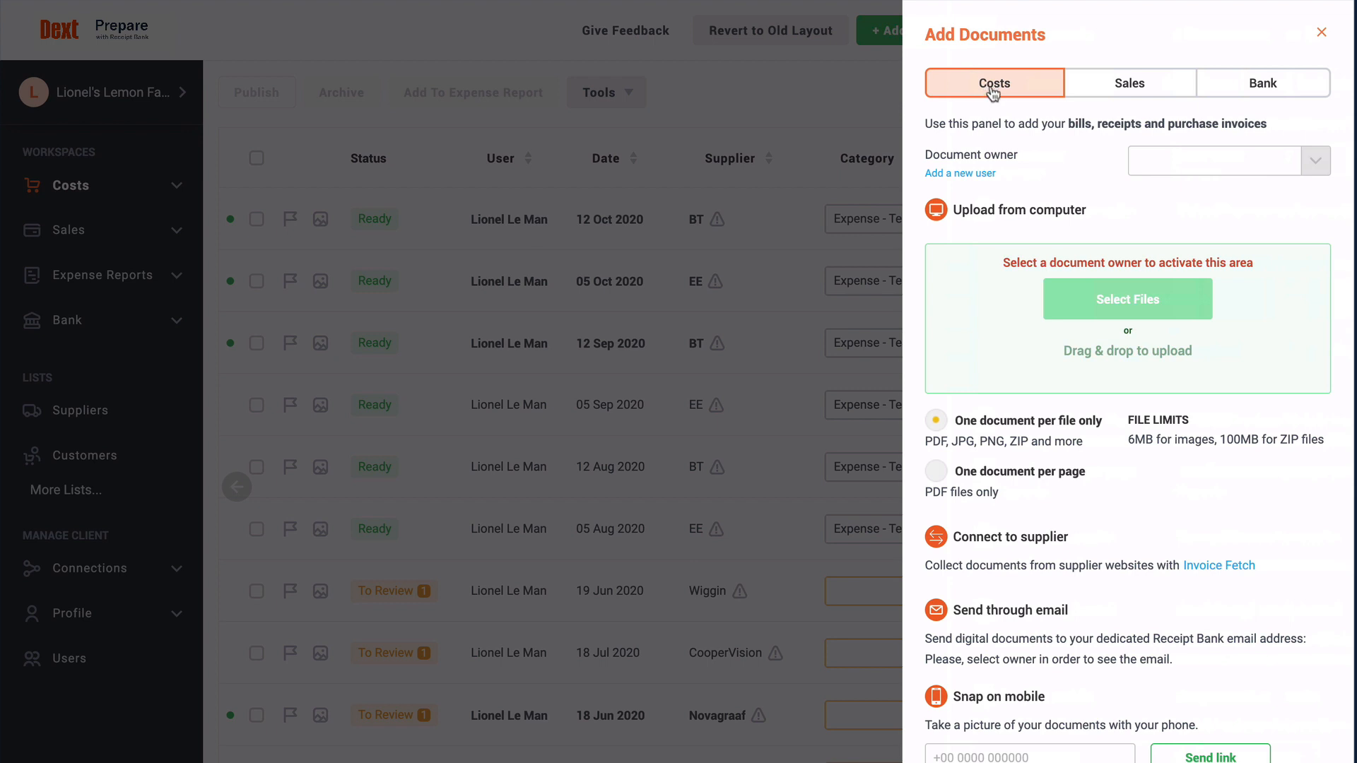
click(1131, 92)
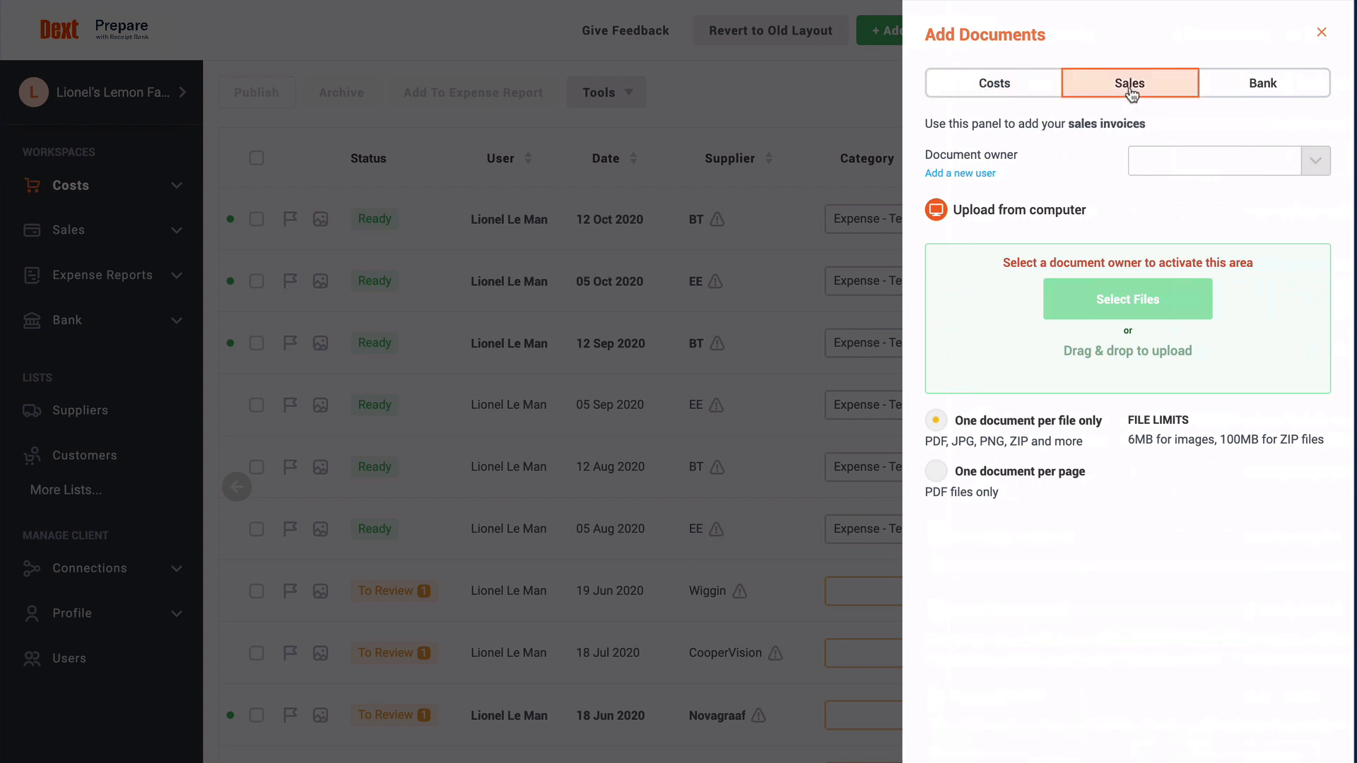
click(1260, 93)
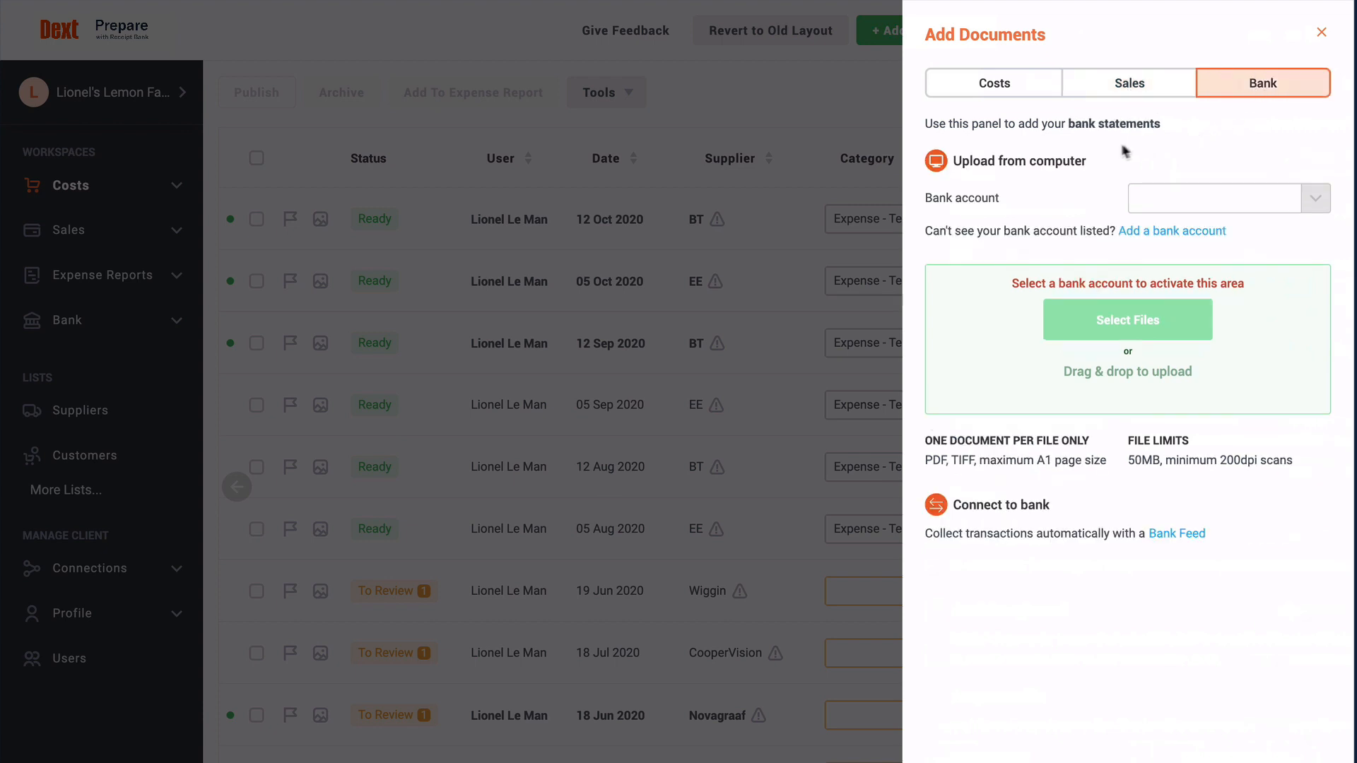
click(1035, 97)
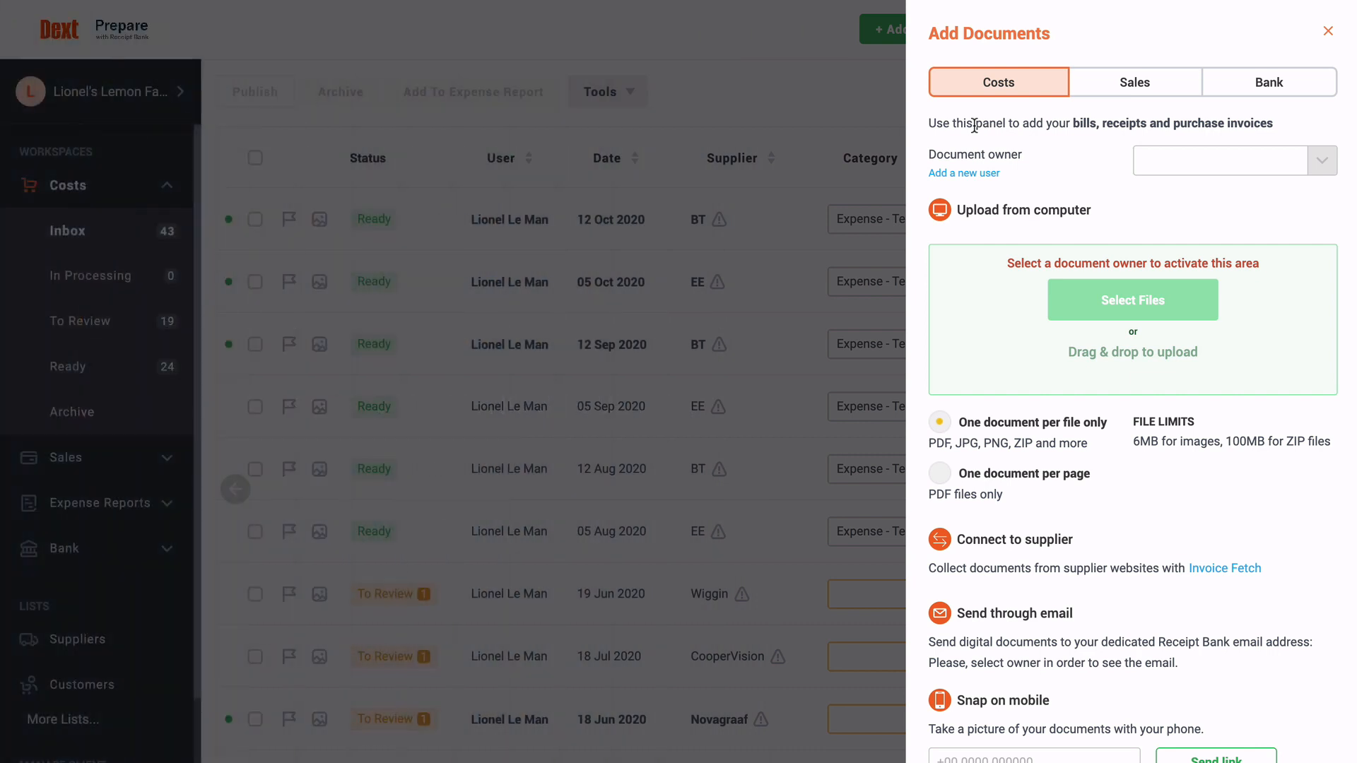
Step: Make the first user the document owner for cost uploads and open the file picker
click(1318, 167)
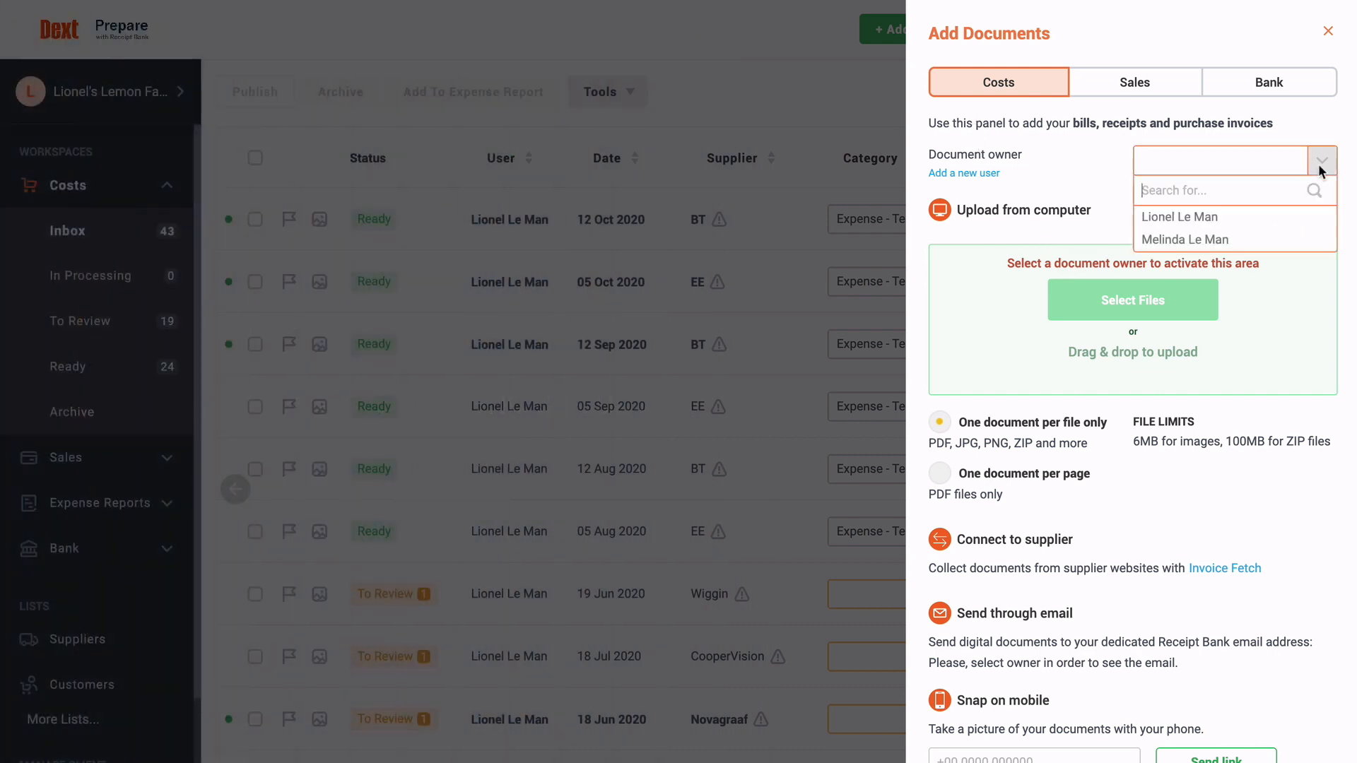
click(1306, 215)
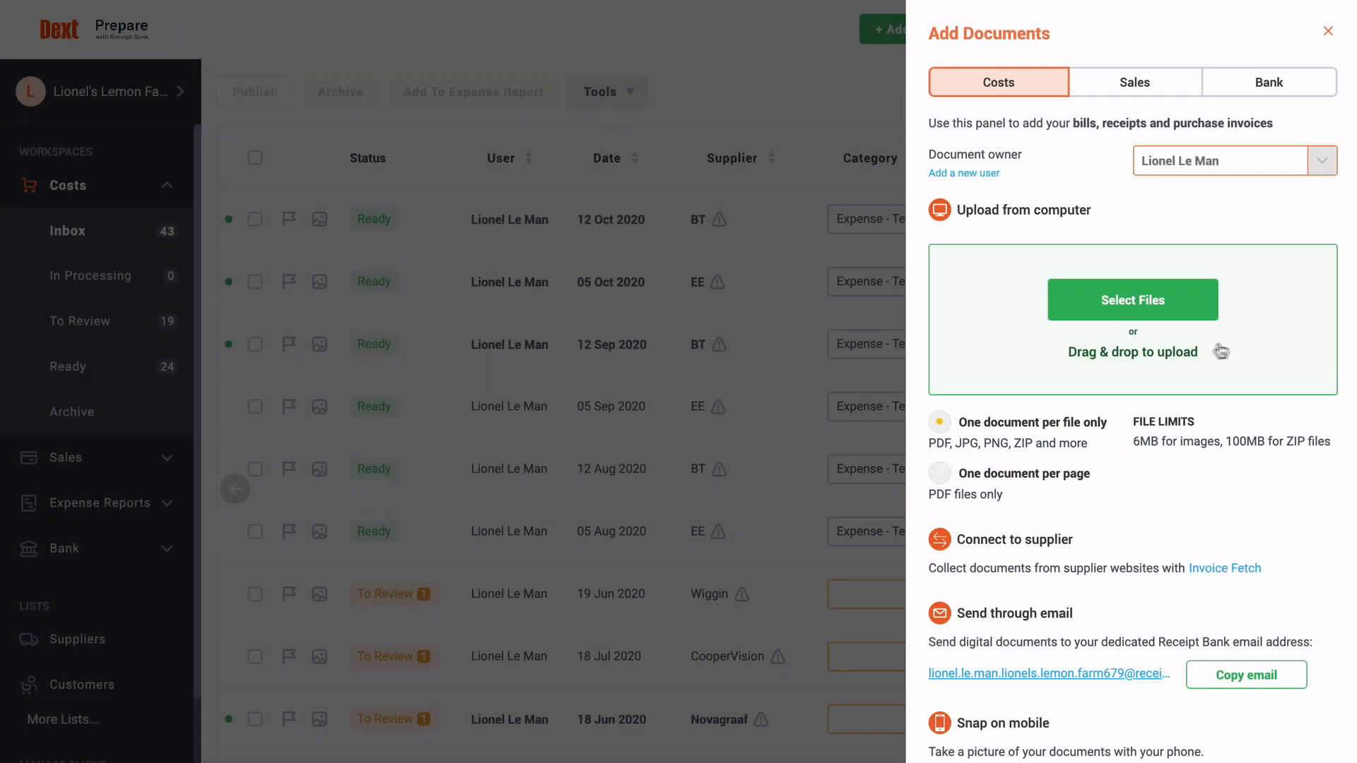
click(1172, 305)
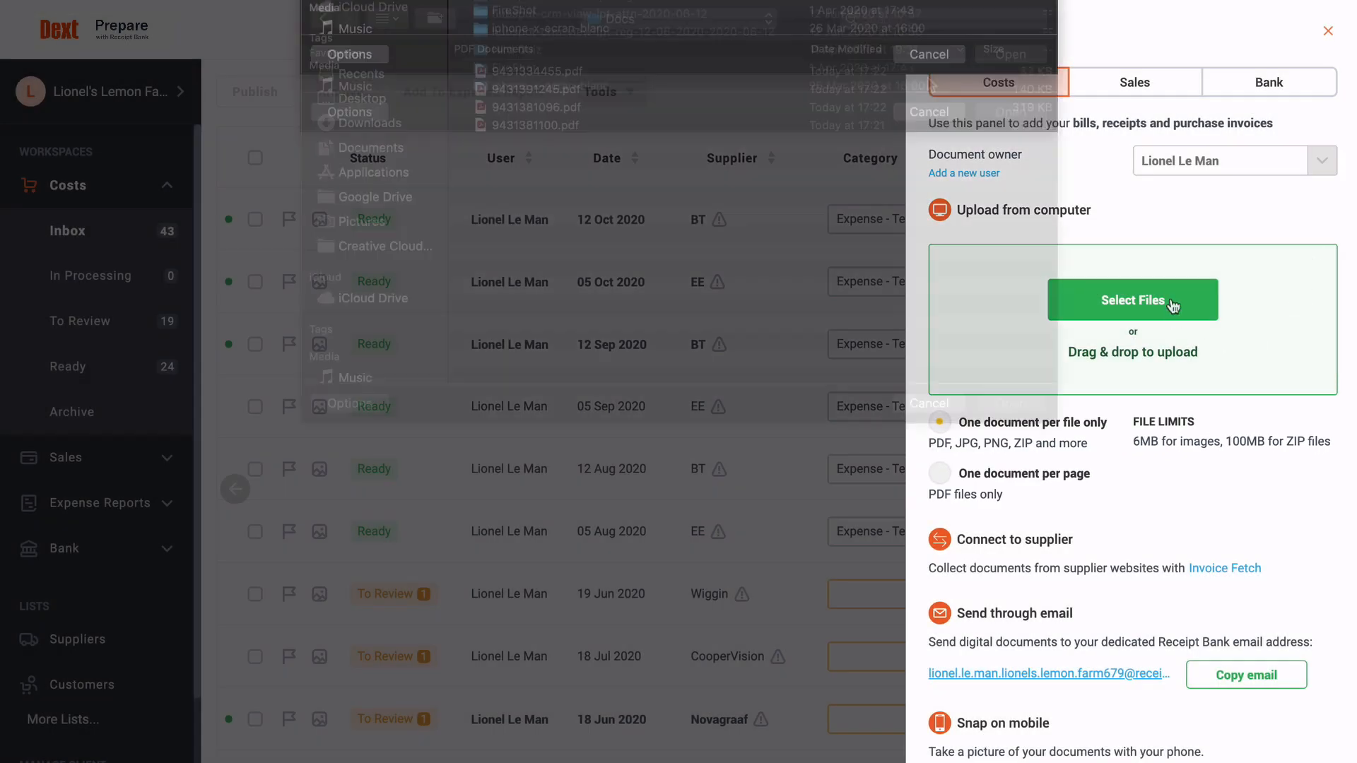
Step: Select all four PDF invoices, from 9431334455.pdf onward, and upload them
click(928, 78)
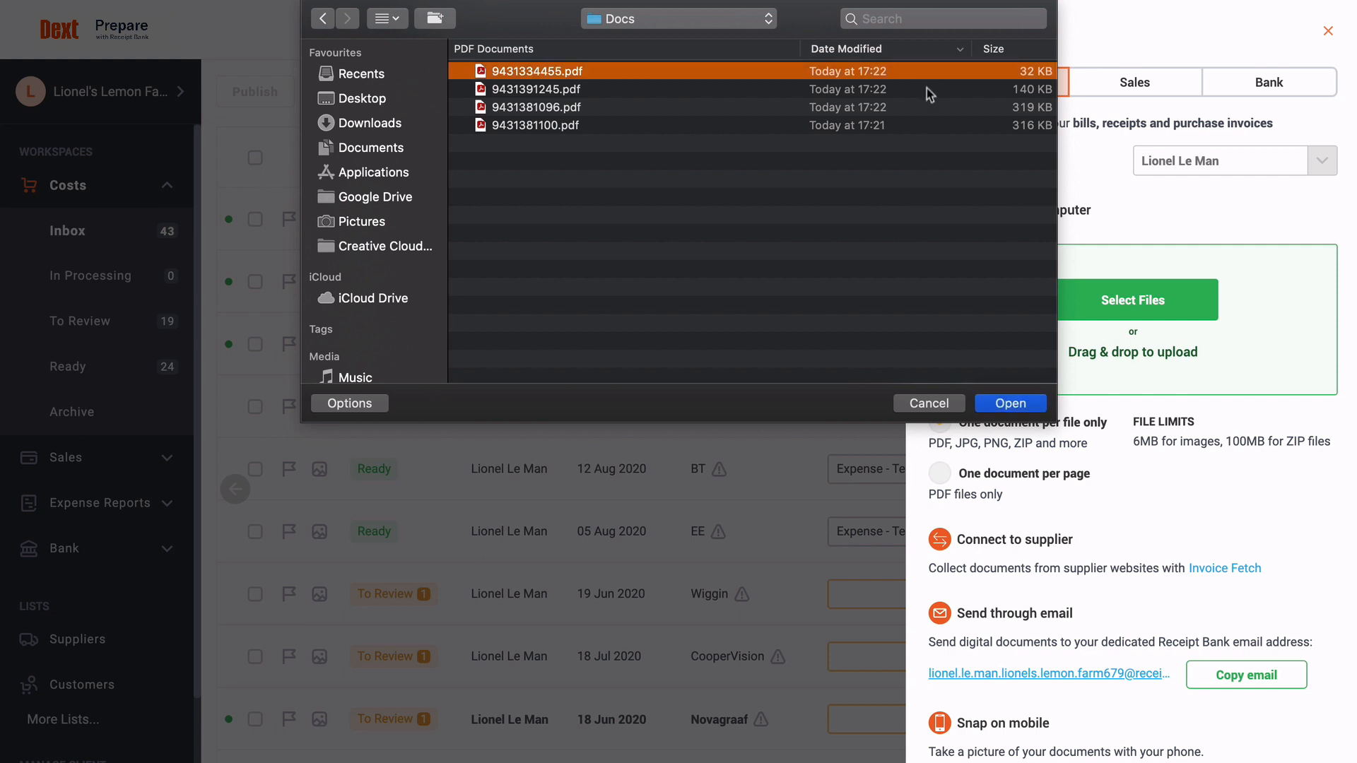
shift+click(919, 125)
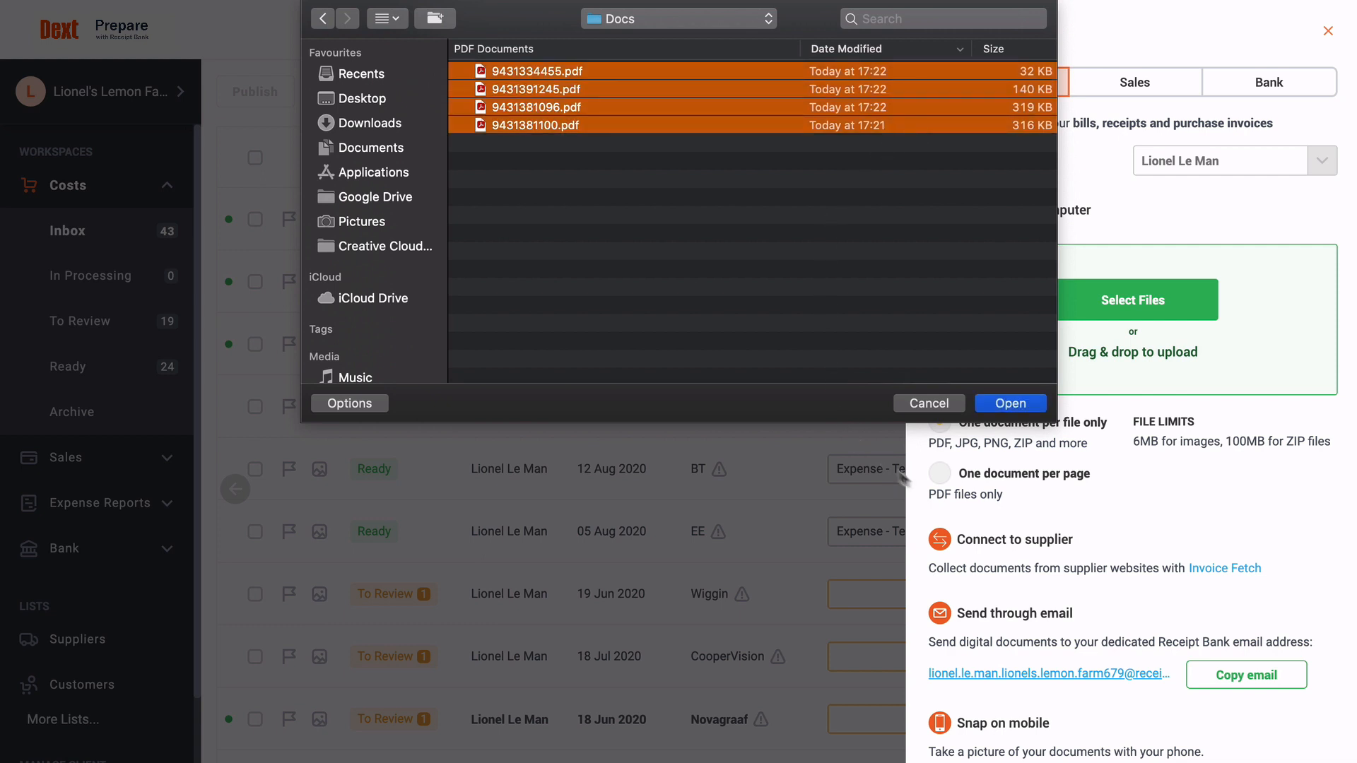
click(1014, 406)
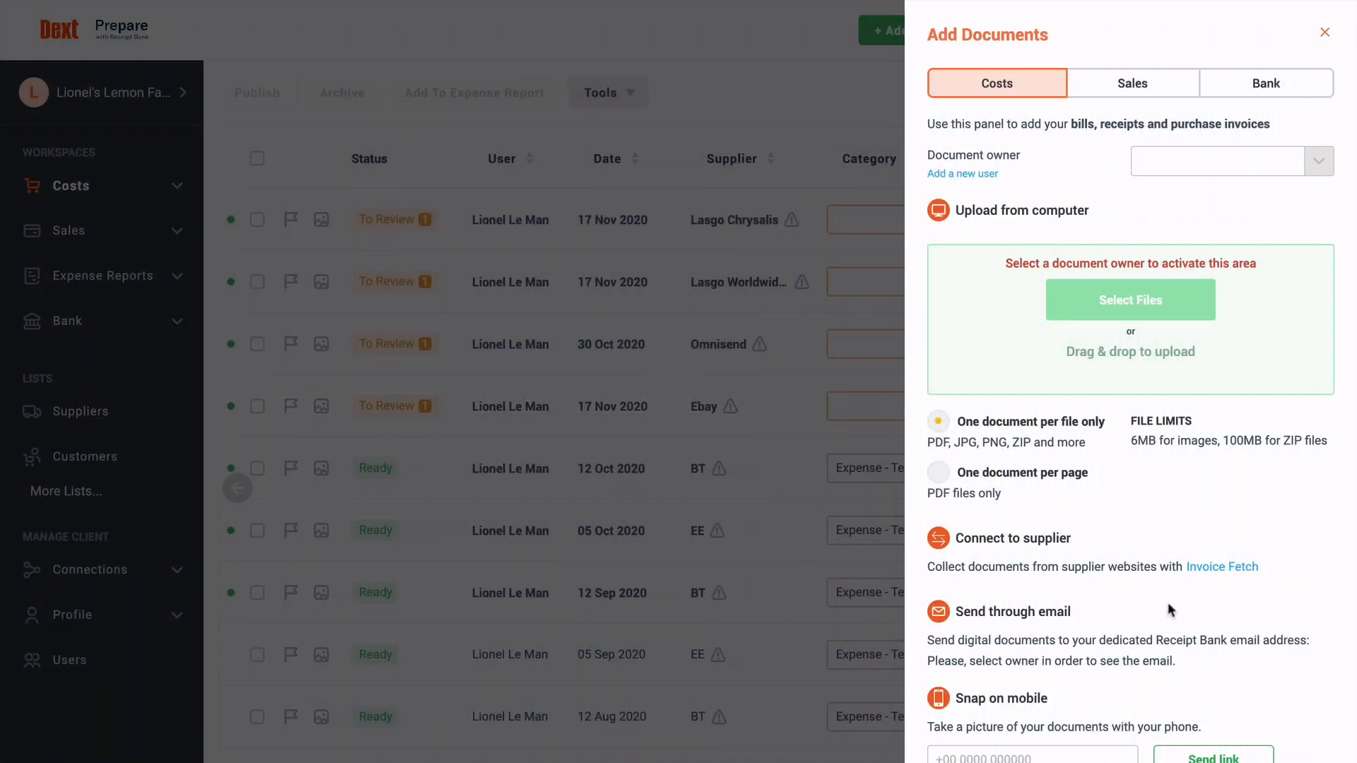
Step: Go to the Invoice Fetch page and start adding a new supplier connection
click(1197, 574)
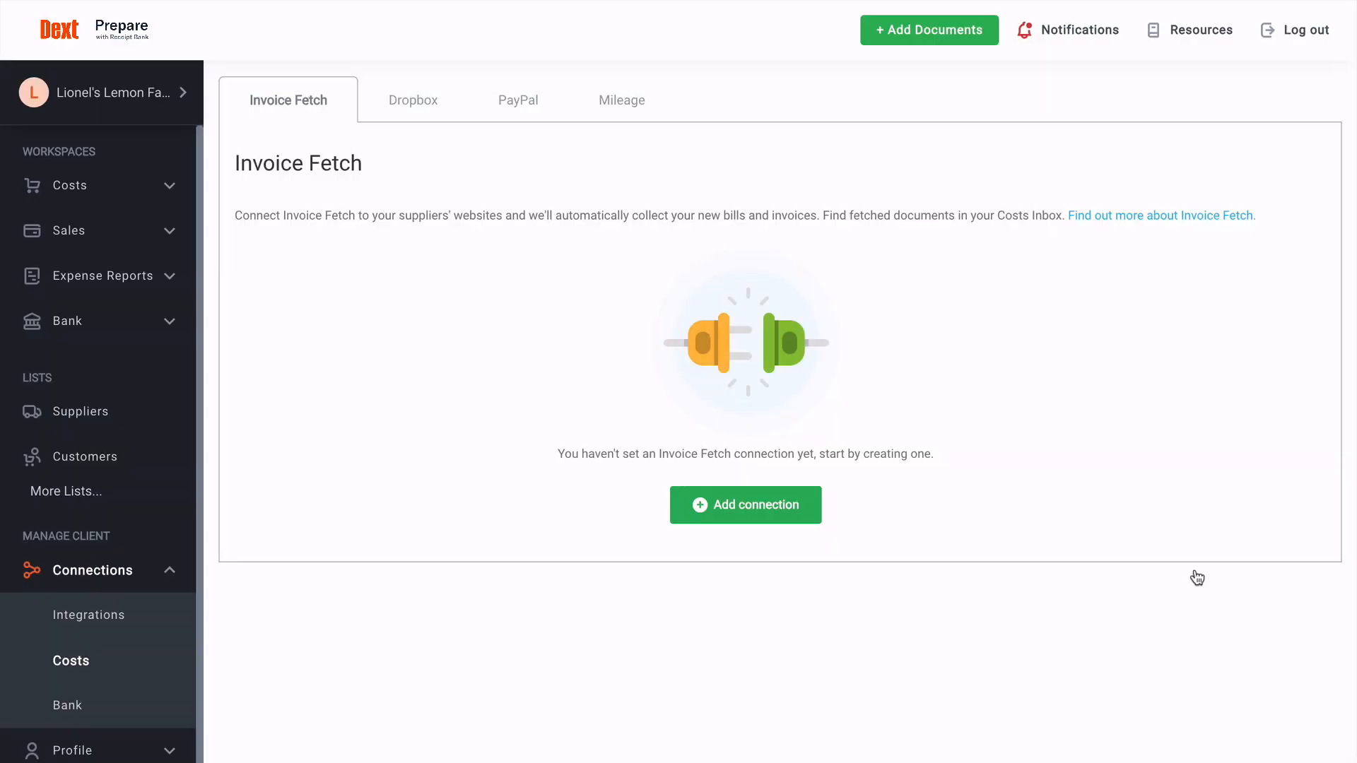
click(814, 526)
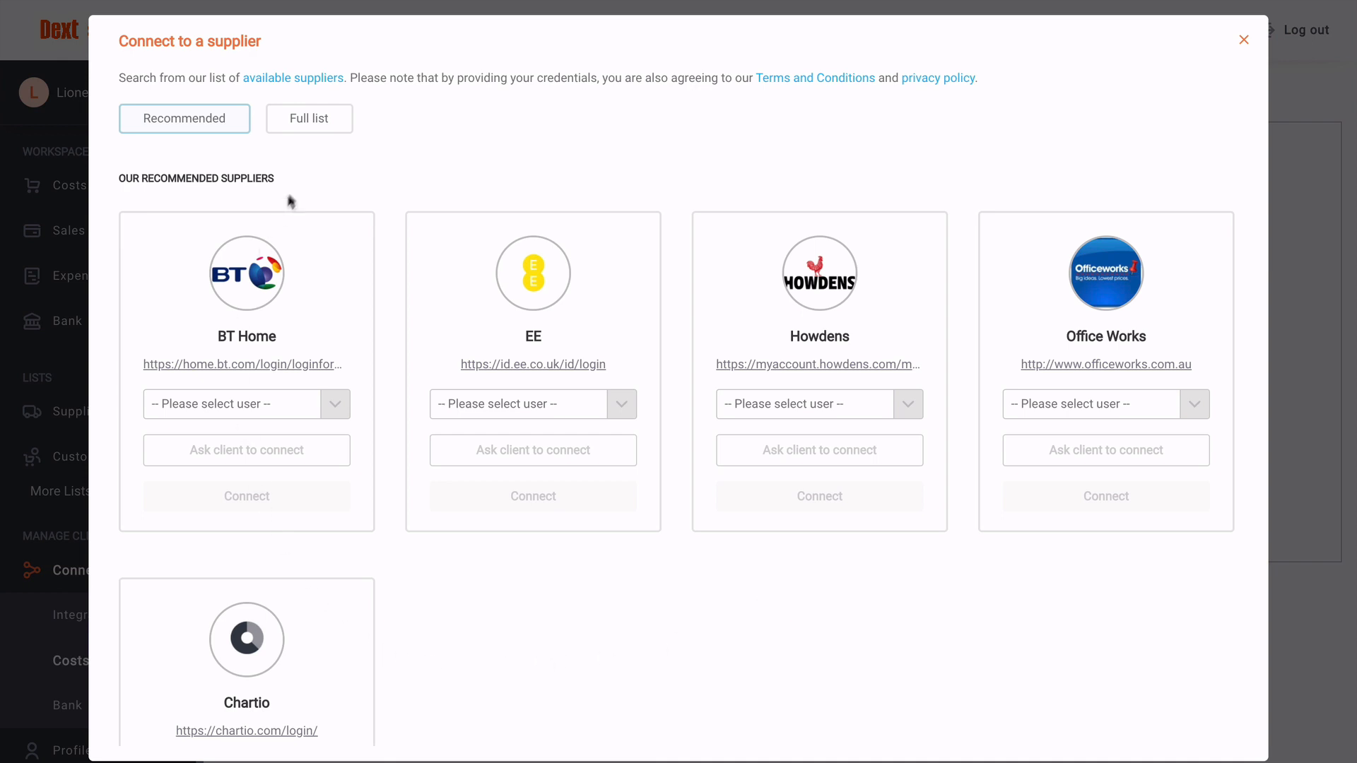
Step: Search the full supplier list for 'ee', assign the first user as EE owner, and begin connecting
click(321, 122)
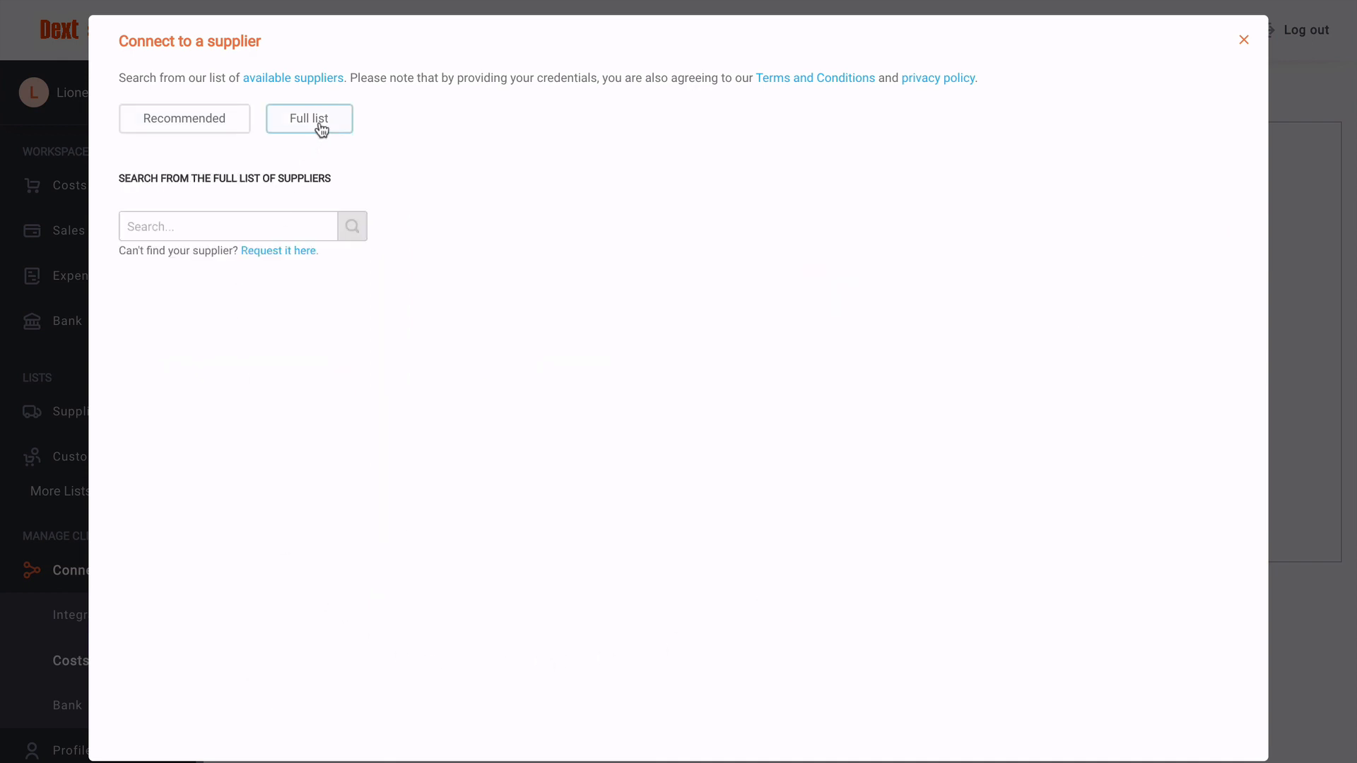
click(238, 223)
text(ee)
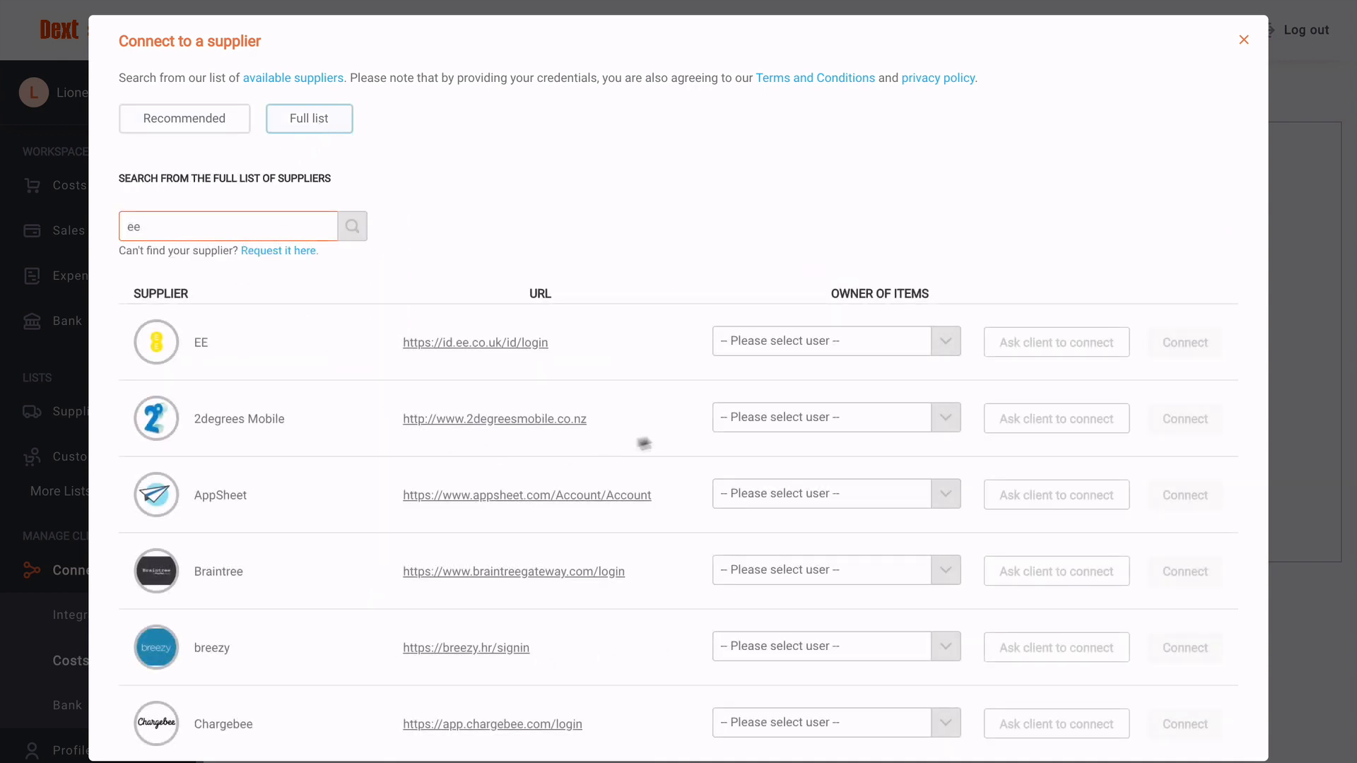
click(774, 345)
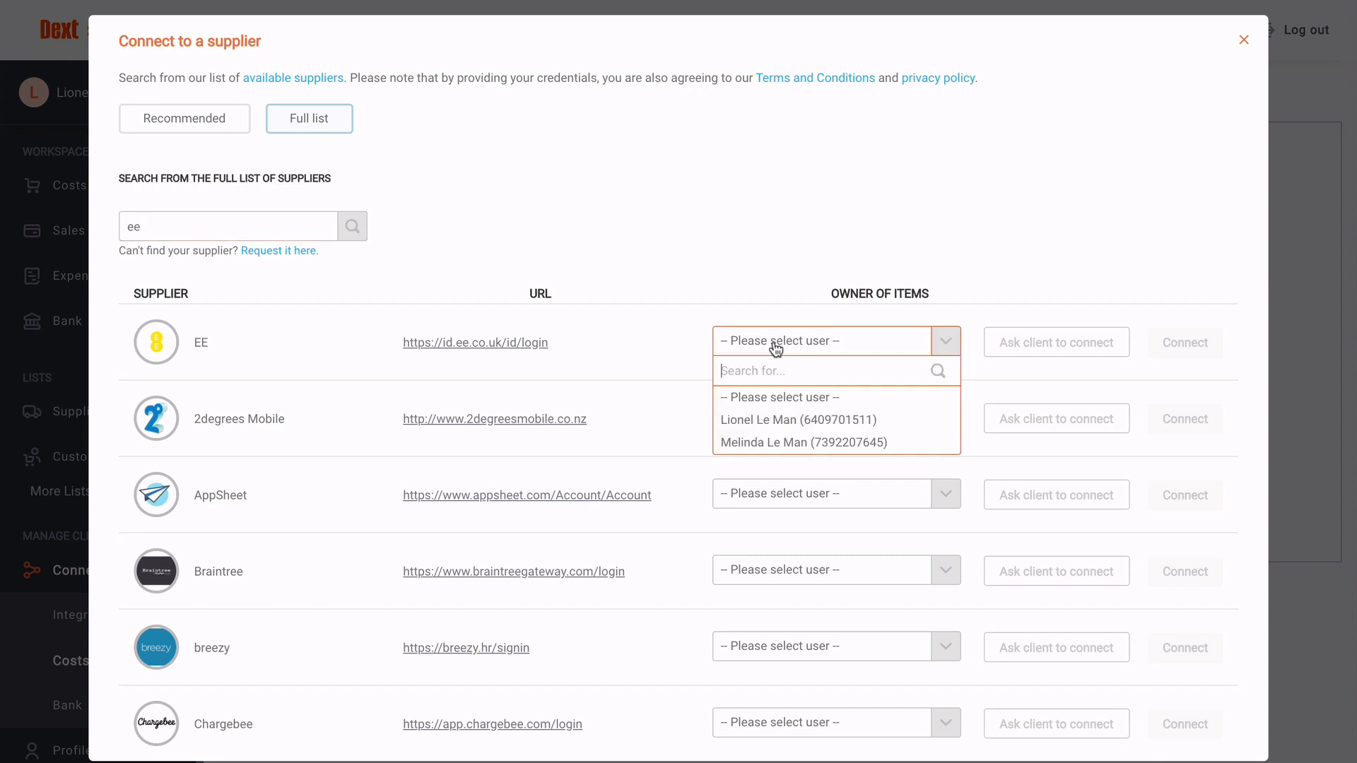
click(788, 419)
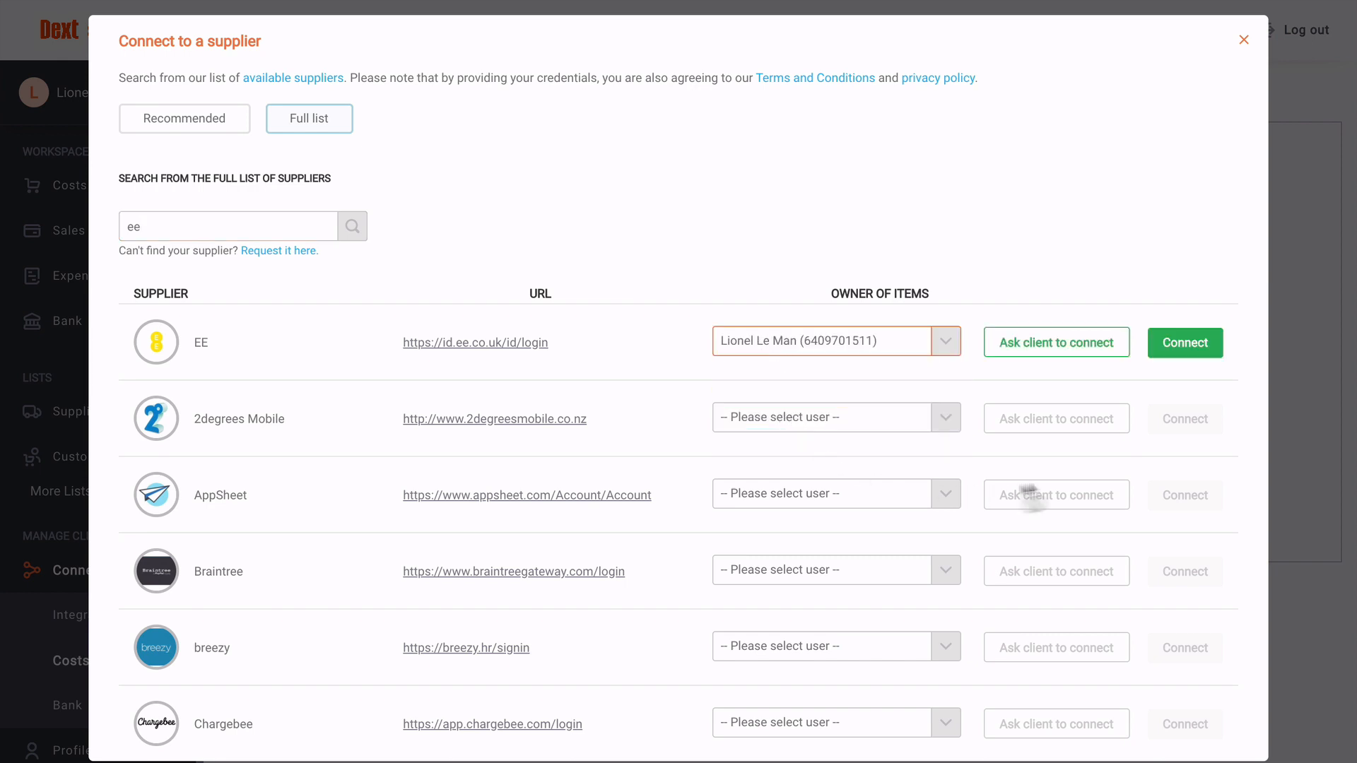
click(1185, 351)
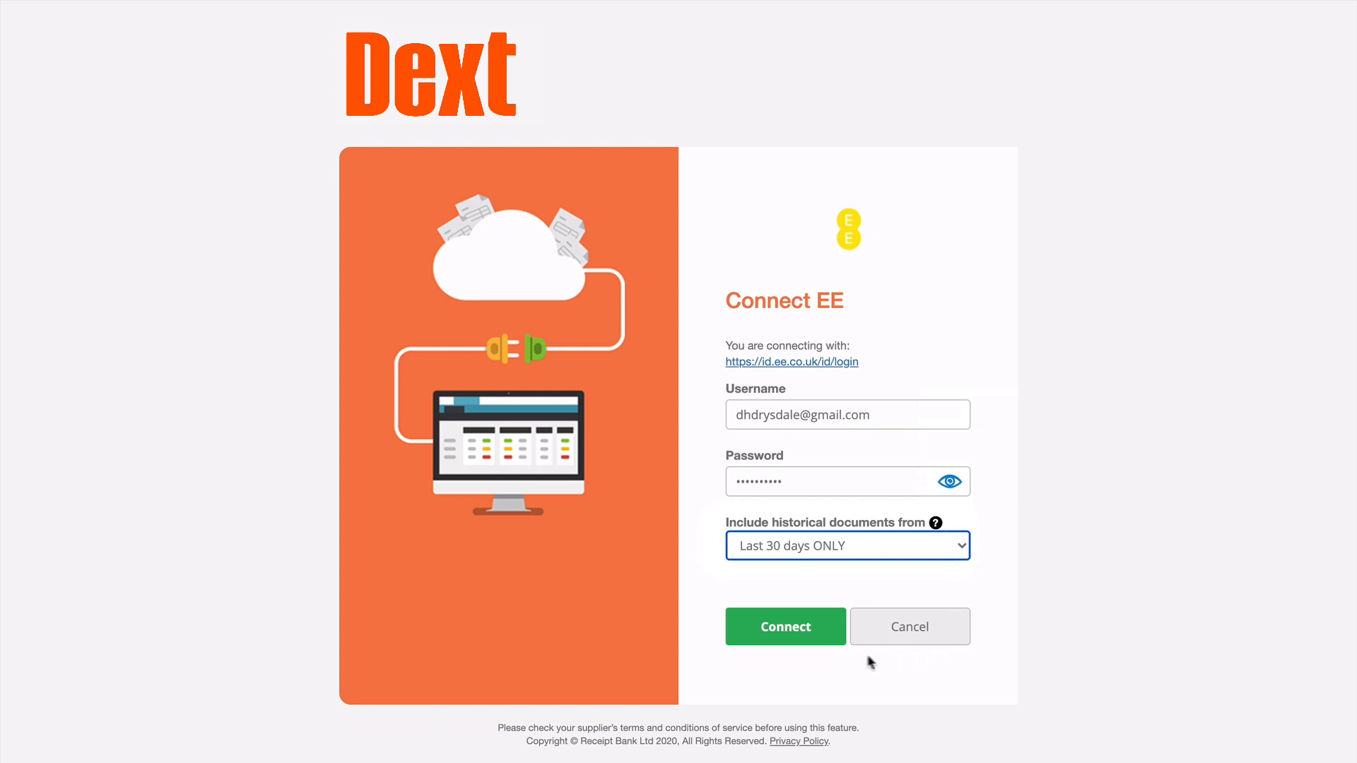
Step: Submit the EE login, enter the two-step verification code, and confirm the successful login
click(832, 636)
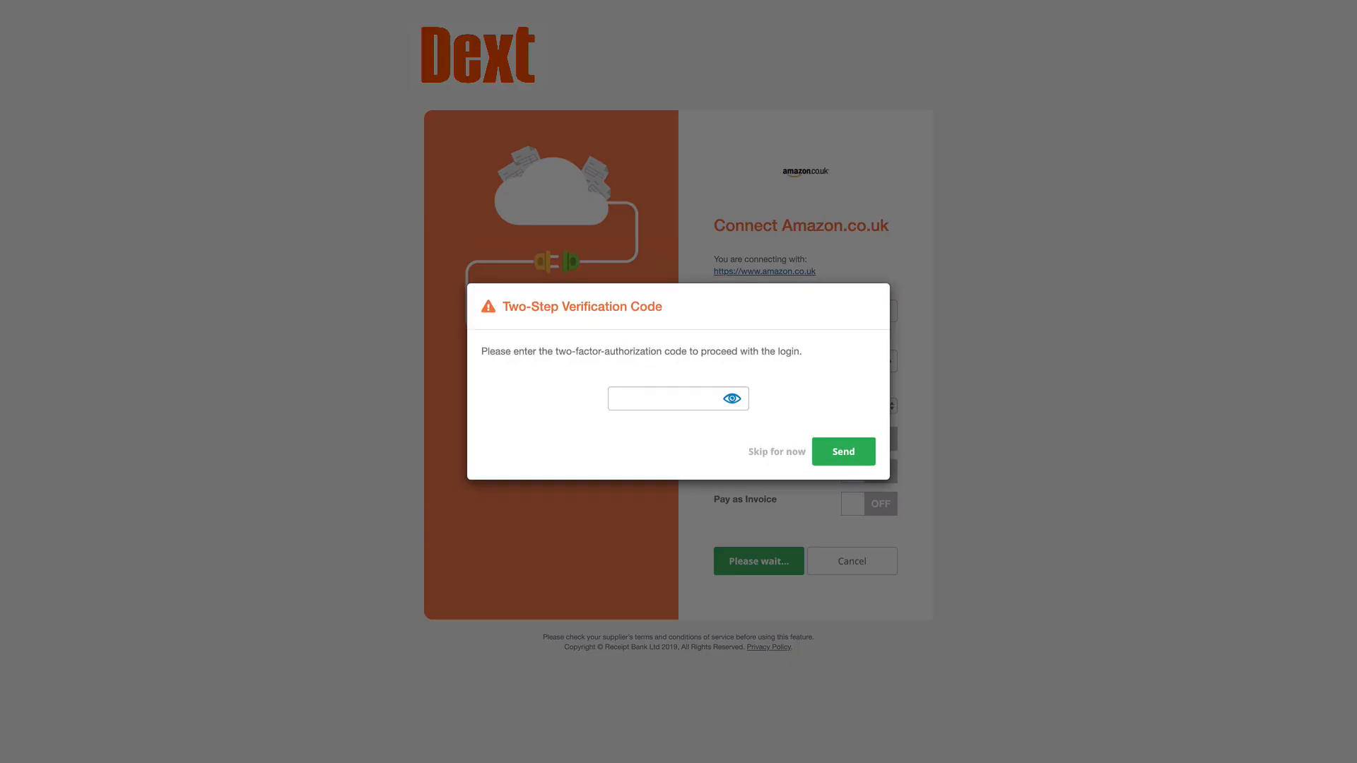
click(660, 400)
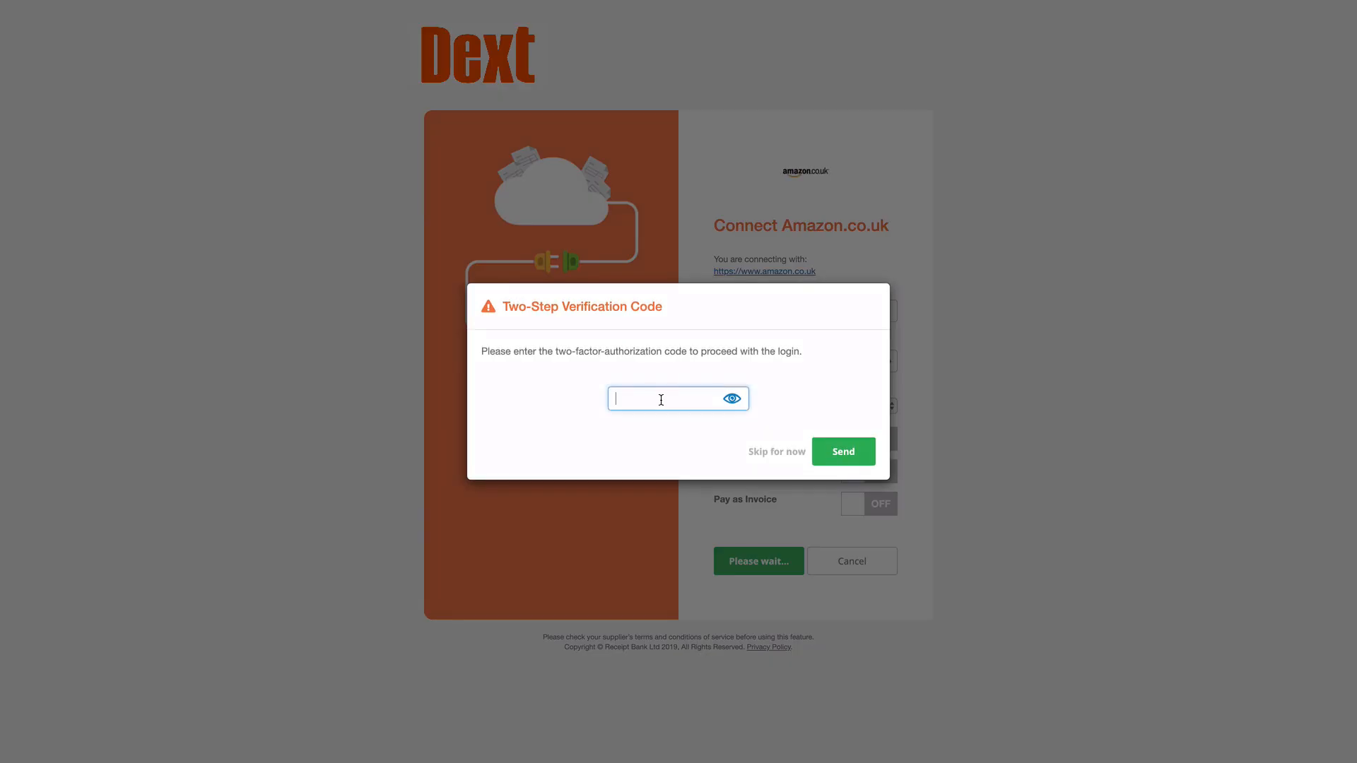
text(123456)
click(839, 456)
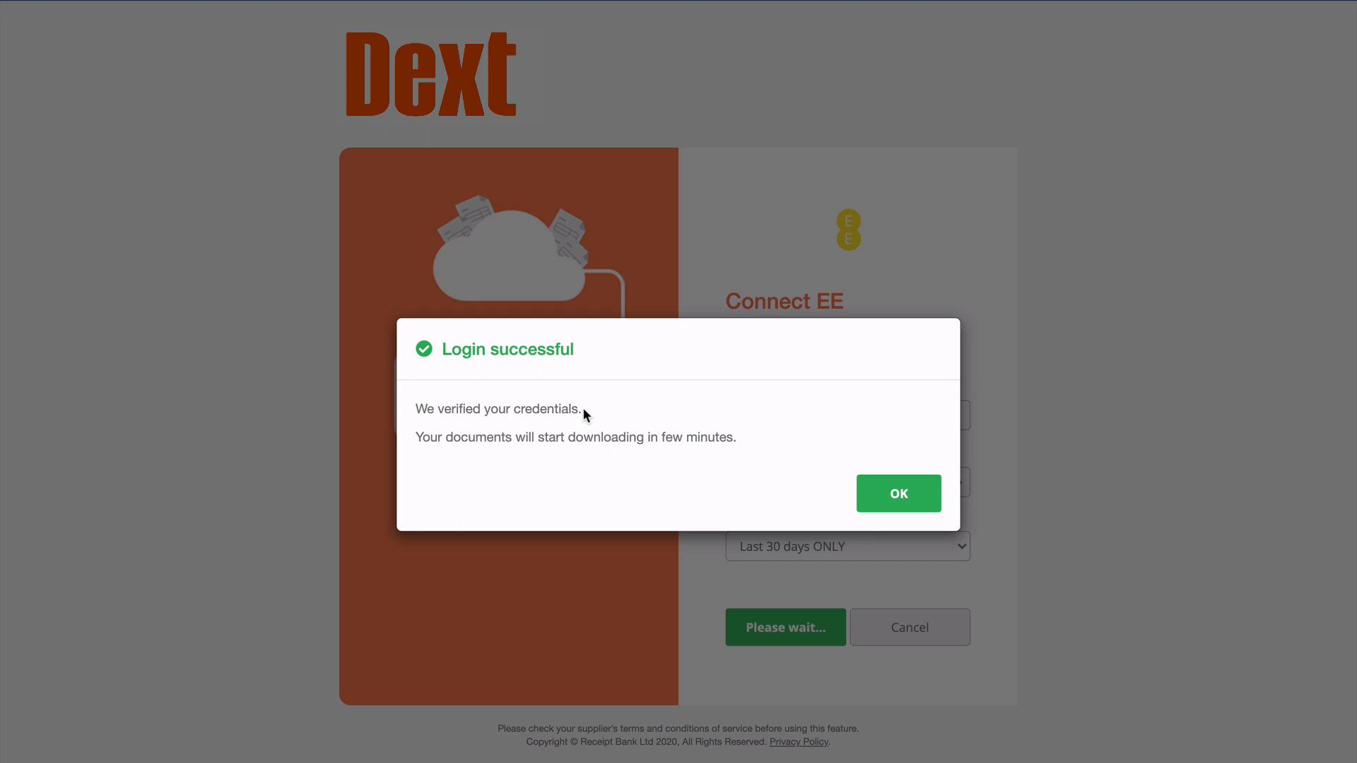
click(915, 495)
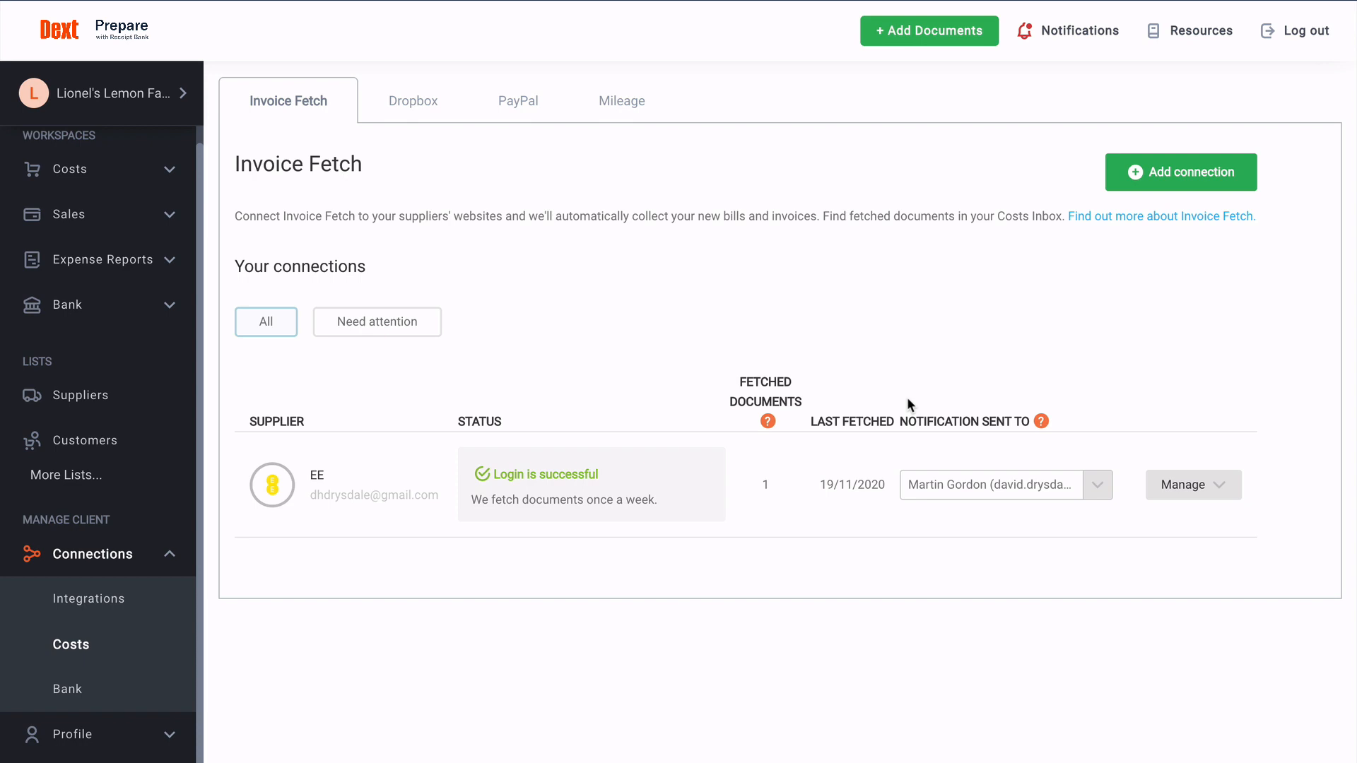
Step: View the EE connection's management options, then return to Costs with Add Documents open
click(1203, 487)
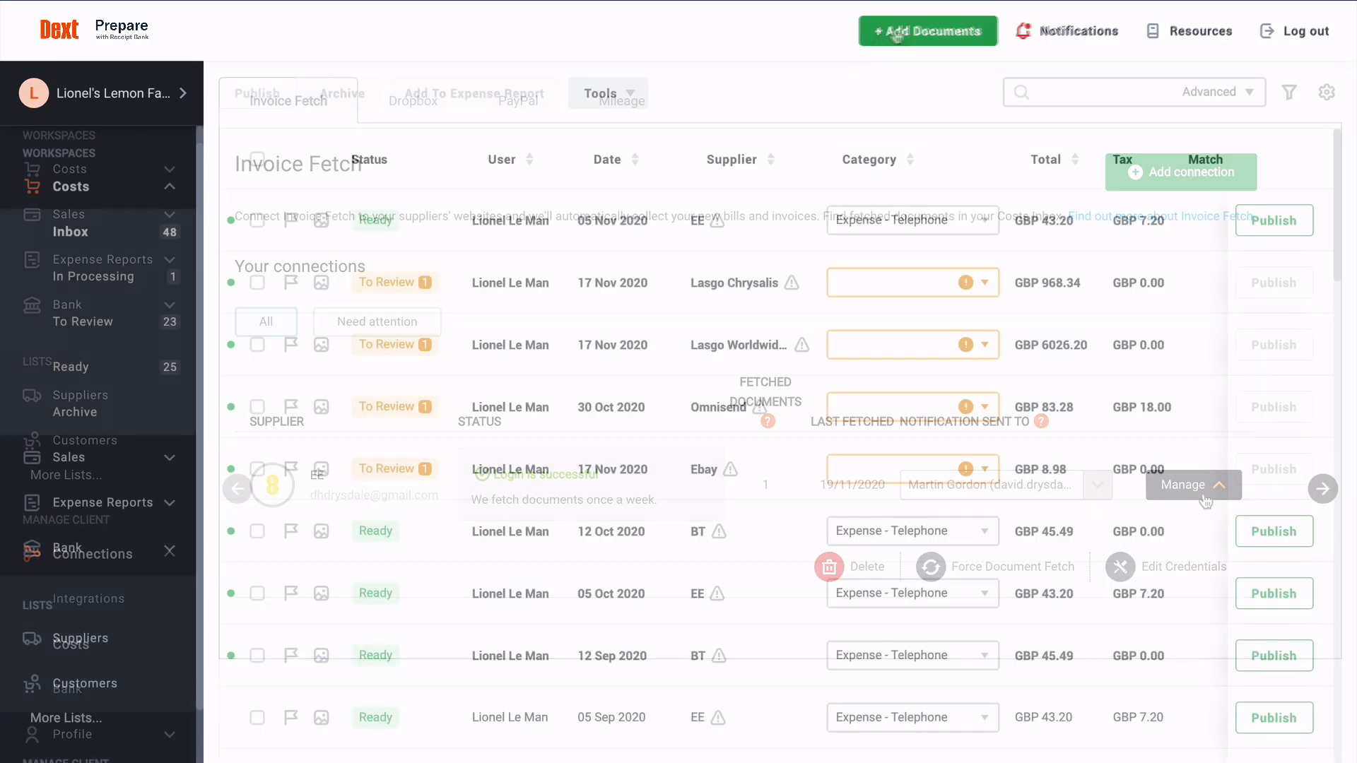
click(907, 35)
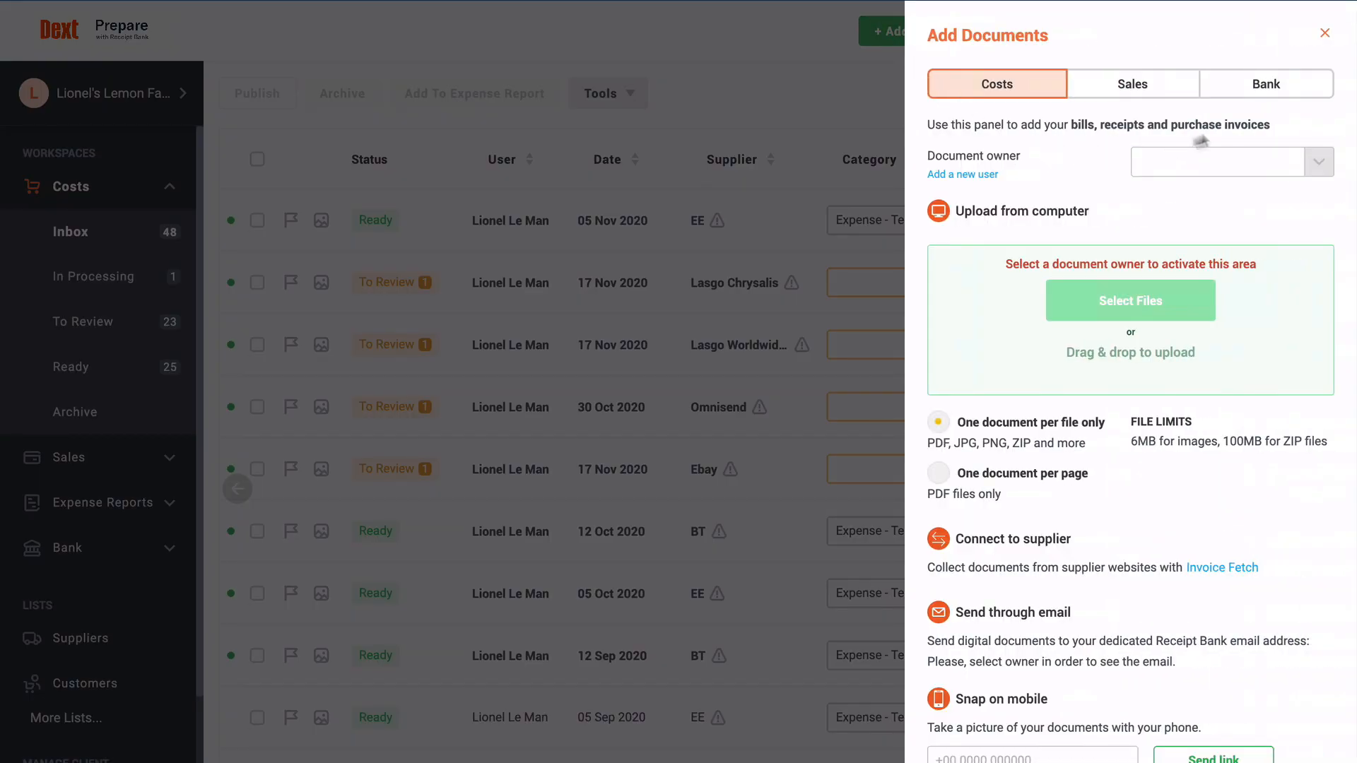
Step: Look at the Bank options and Bank Feed page, then close the Add Documents panel
click(1272, 91)
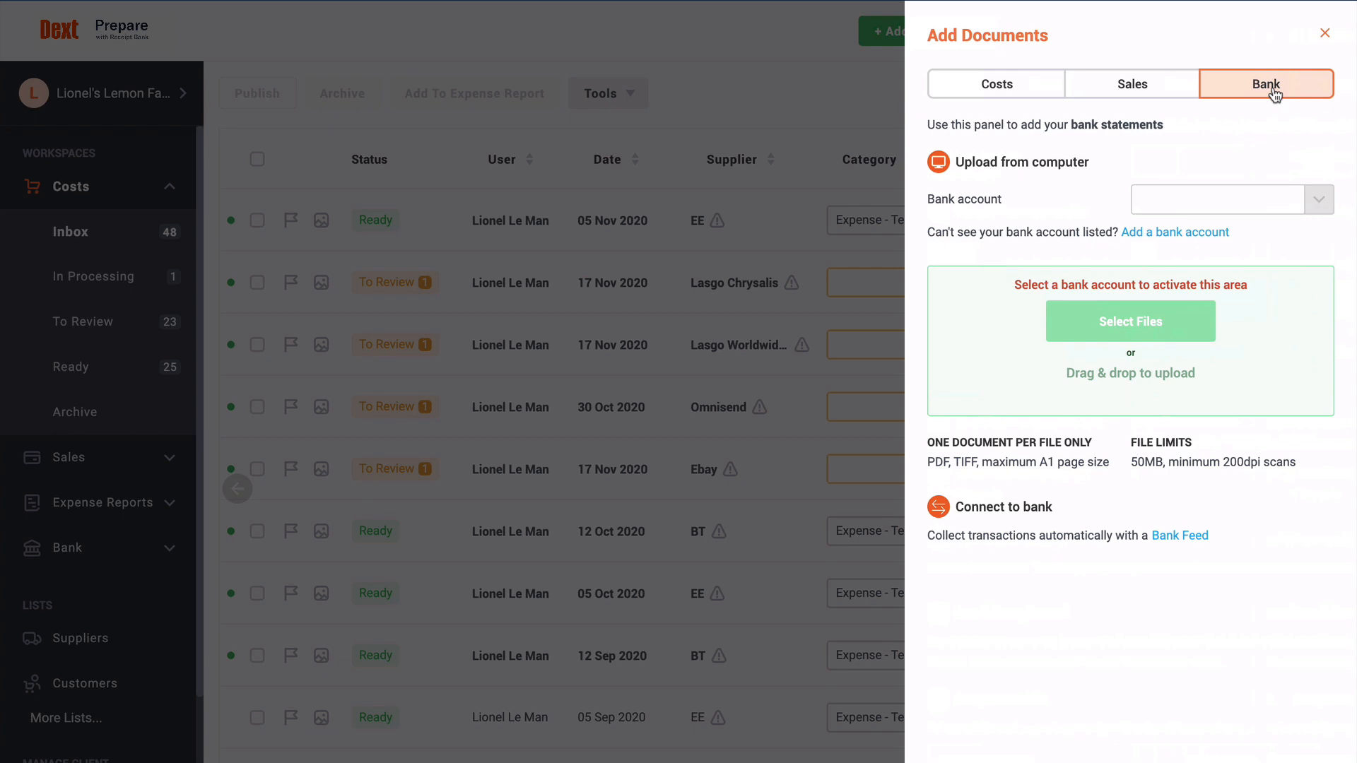
click(1194, 536)
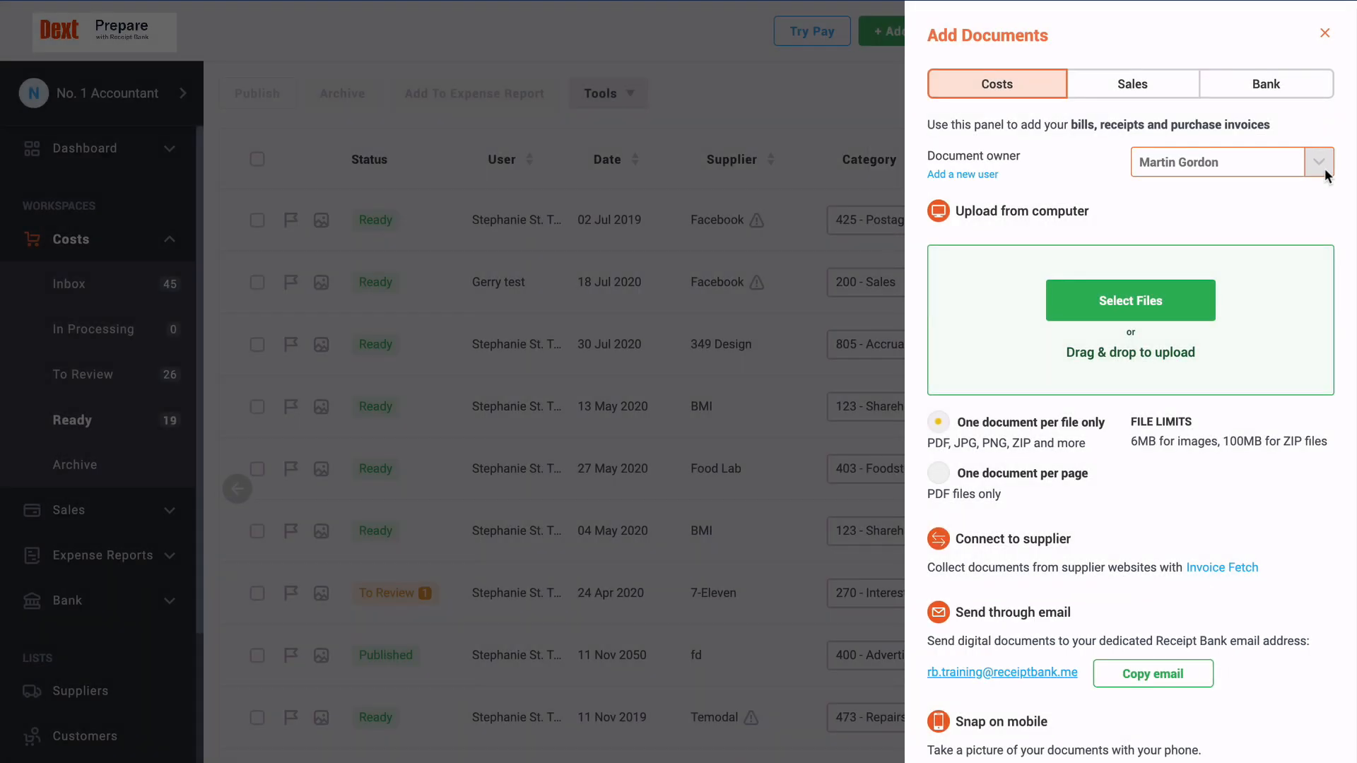
click(1325, 32)
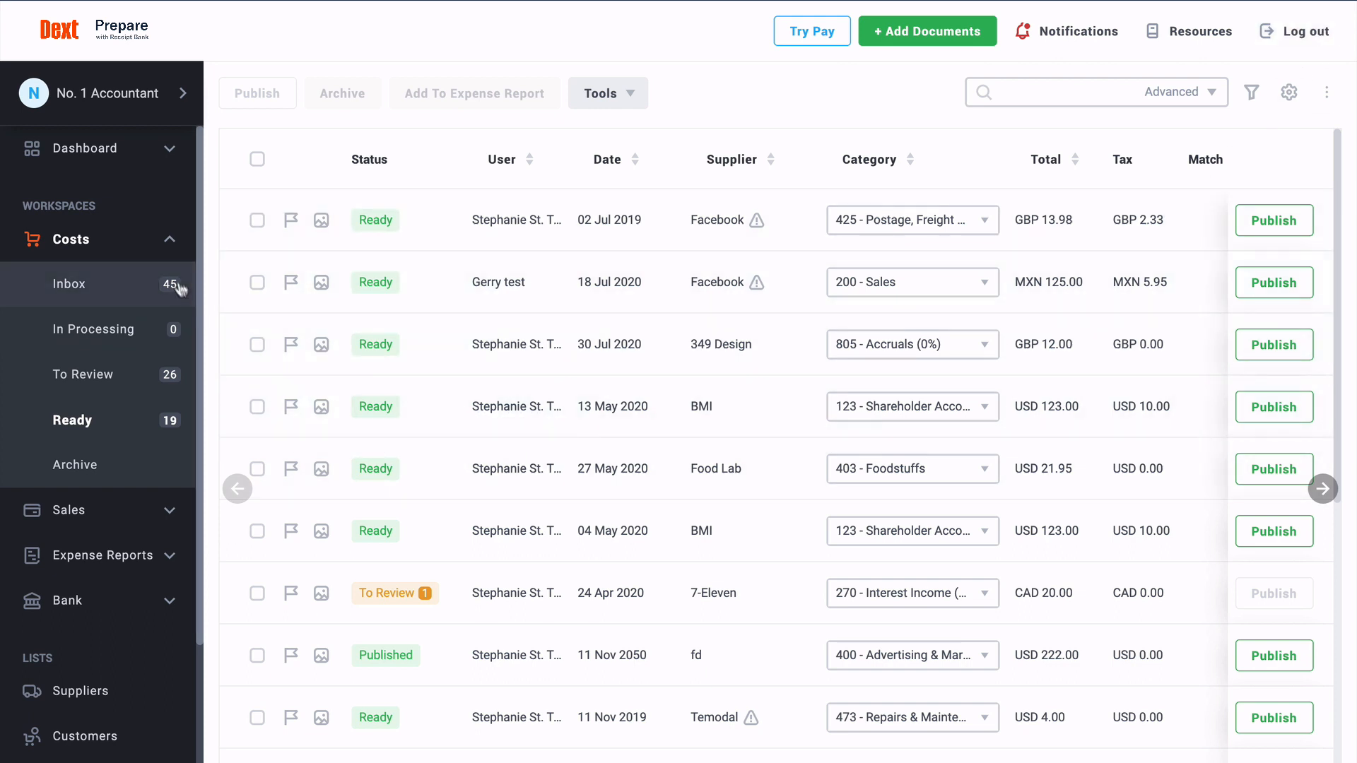
Step: Open My Profile > My Details and scroll down to the Email-in address
scroll(177, 283, down, 3)
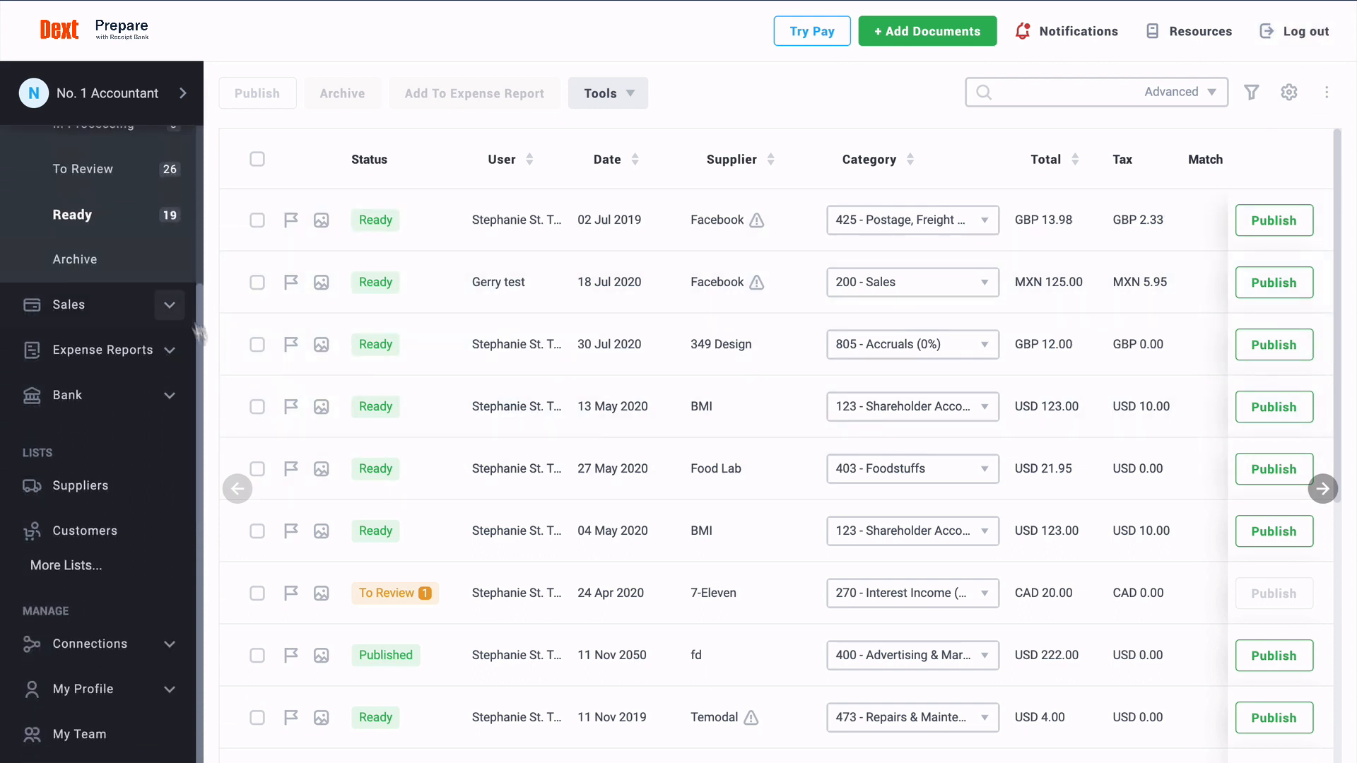
click(168, 687)
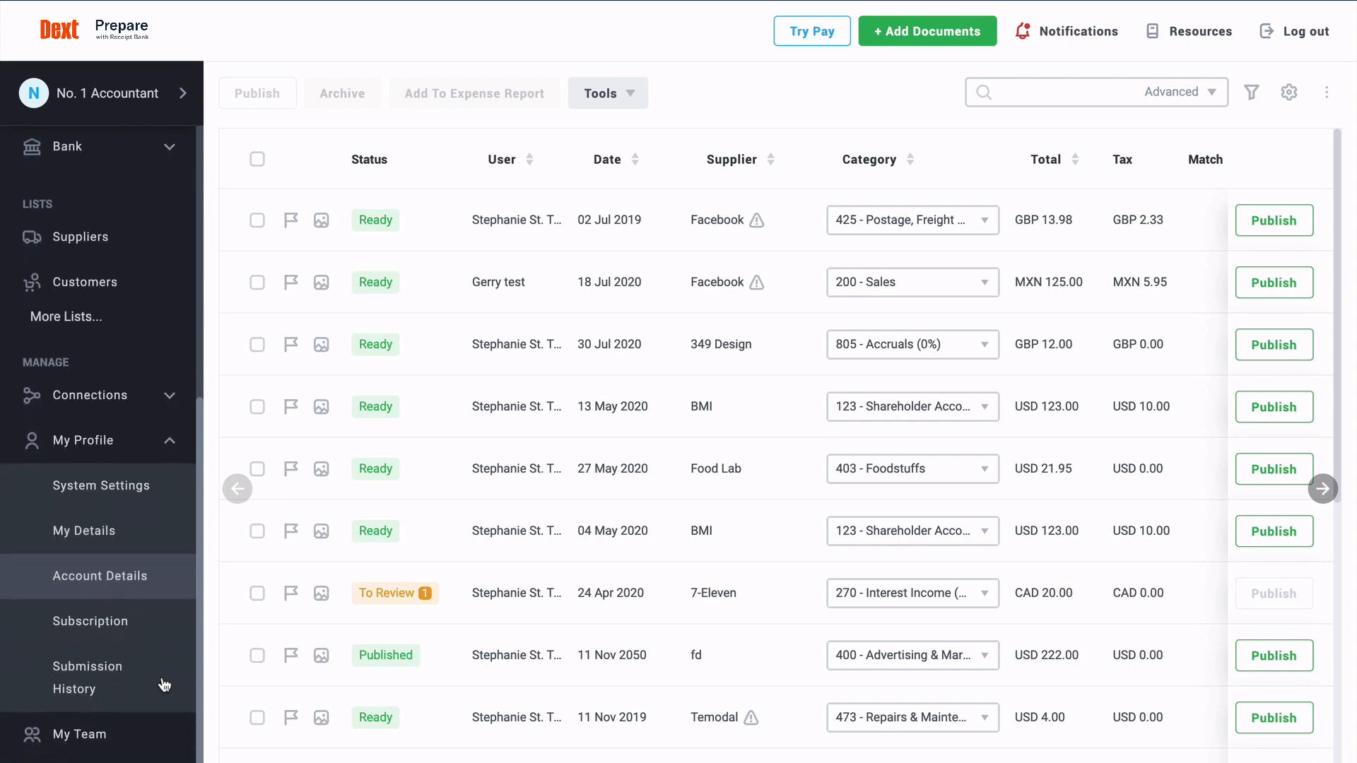
click(134, 546)
scroll(355, 467, down, 2)
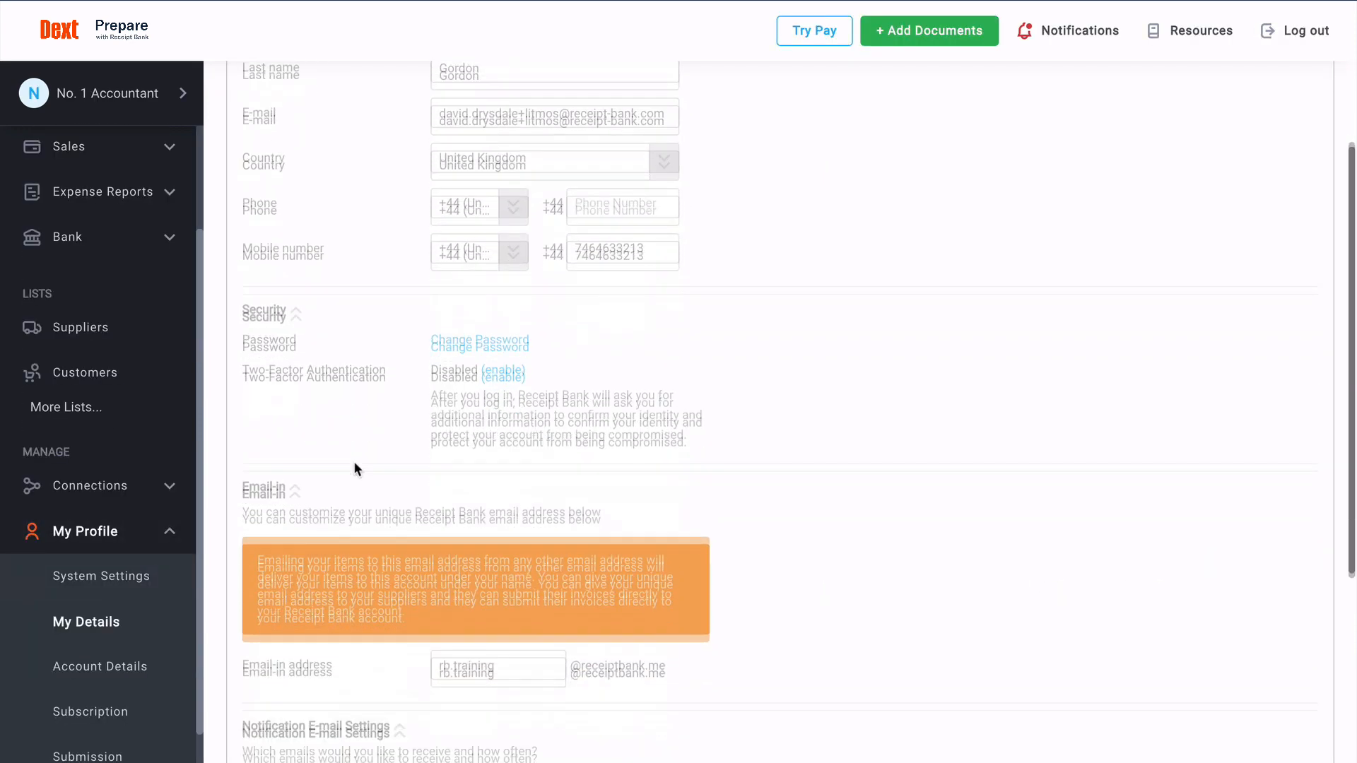
scroll(355, 468, down, 5)
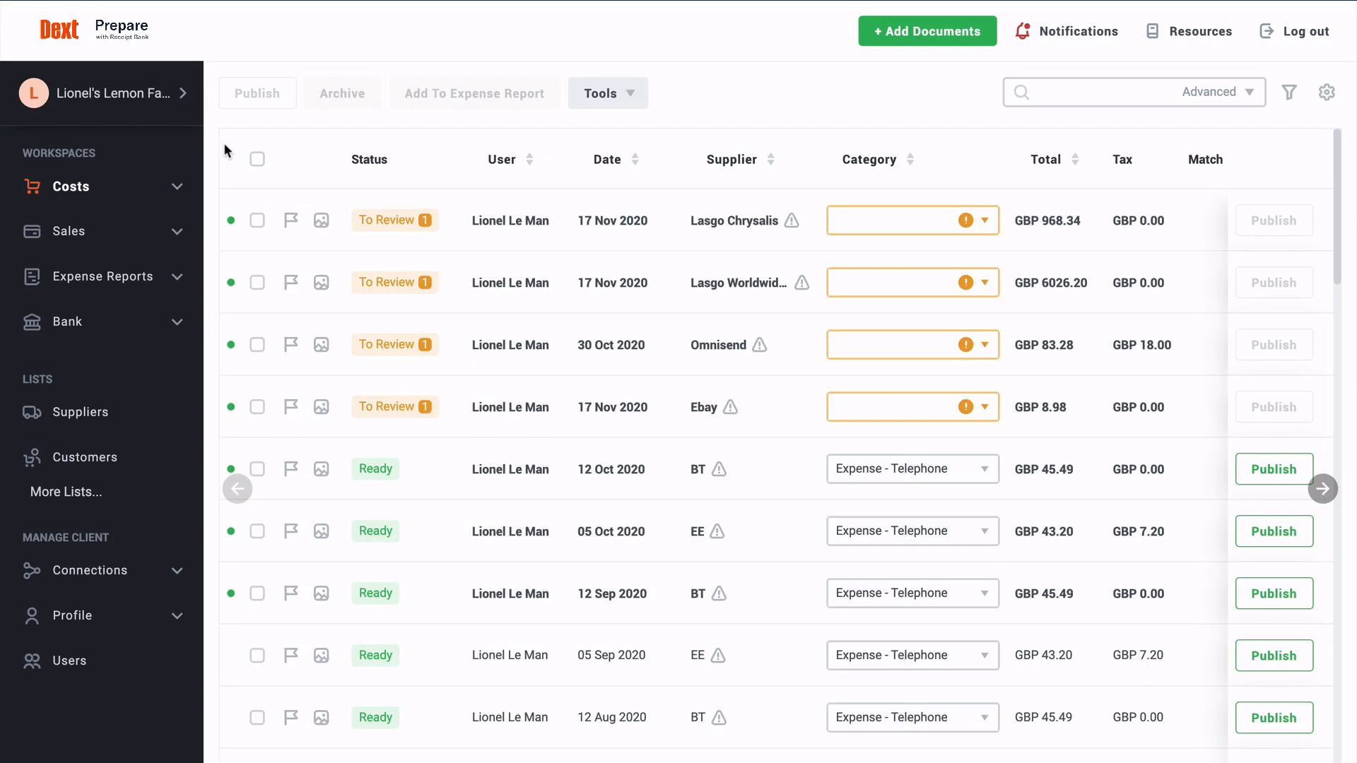
Step: List the client's users and open the account owner's details for editing
click(184, 660)
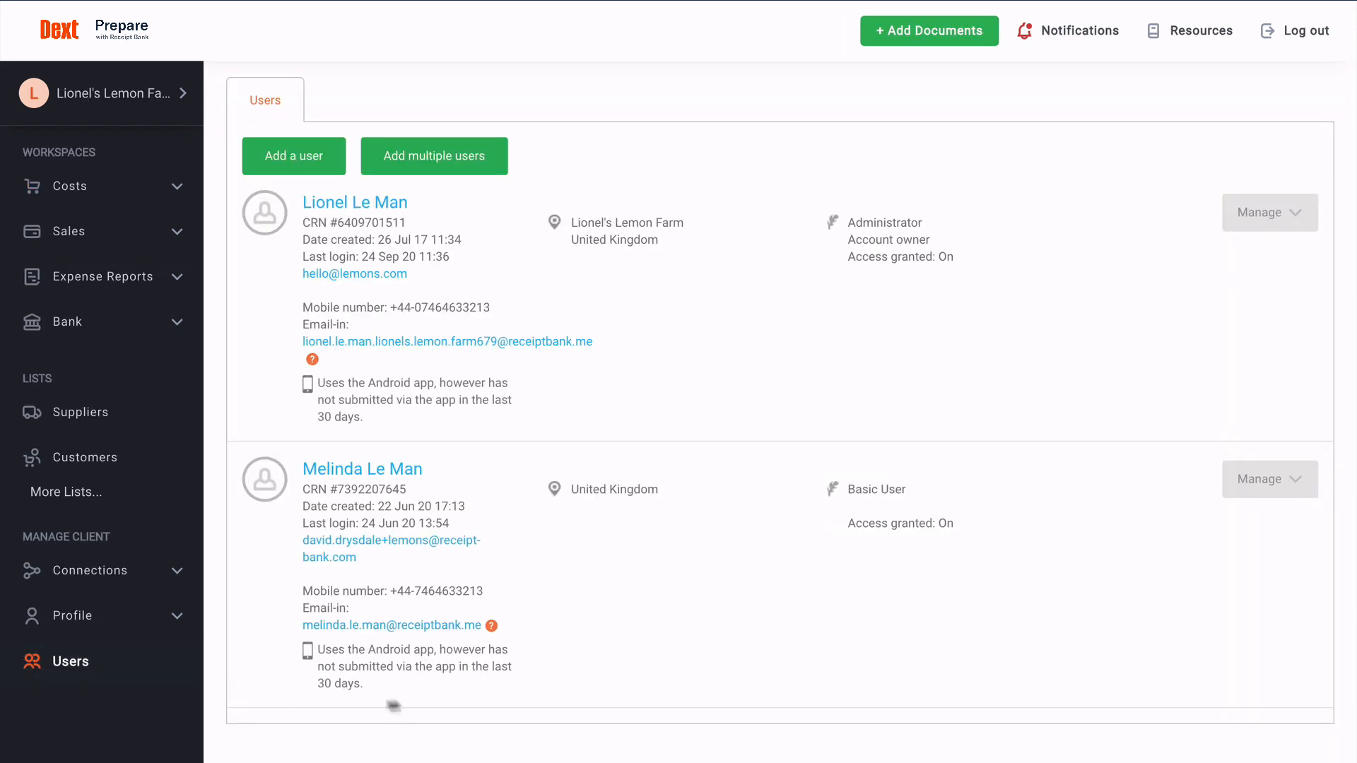
click(1245, 224)
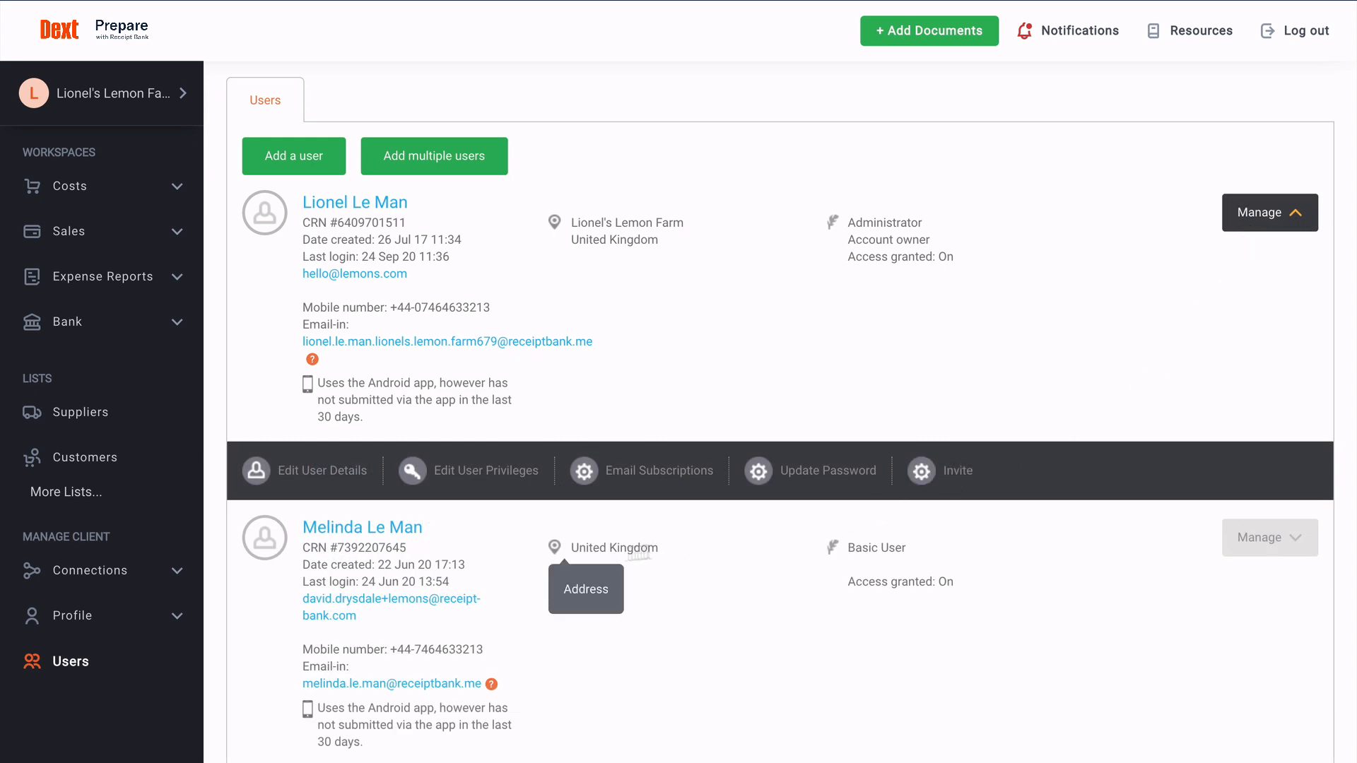
click(331, 478)
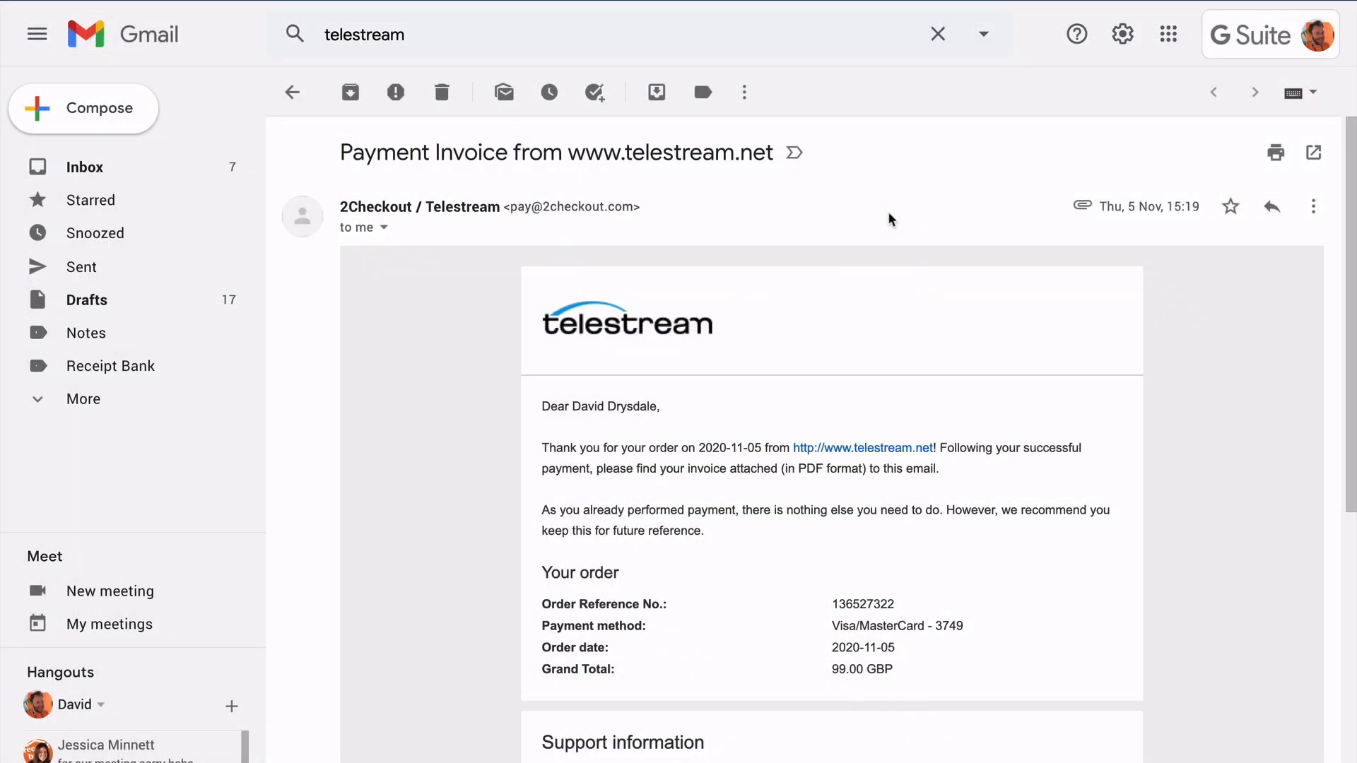
Step: Forward the Telestream invoice email to the client owner's Dext email-in address
click(1313, 207)
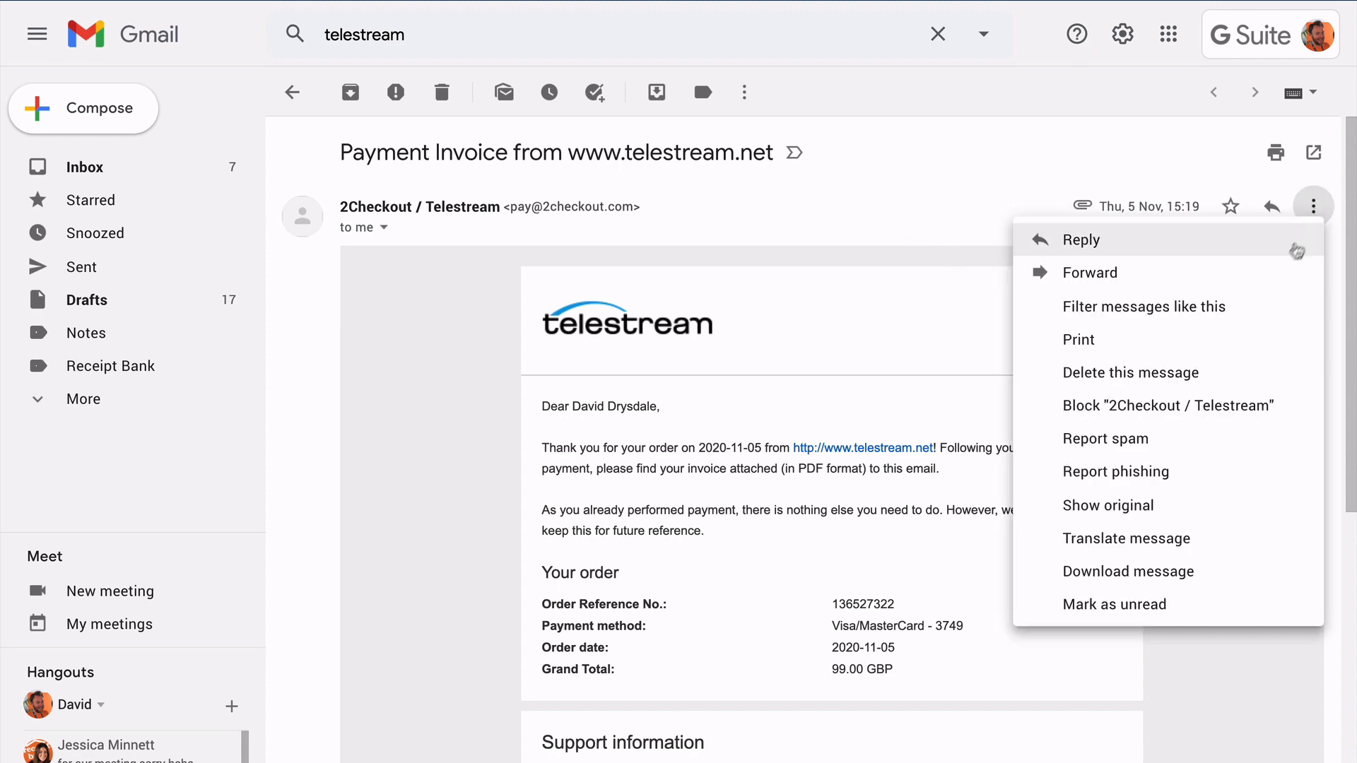
click(1281, 271)
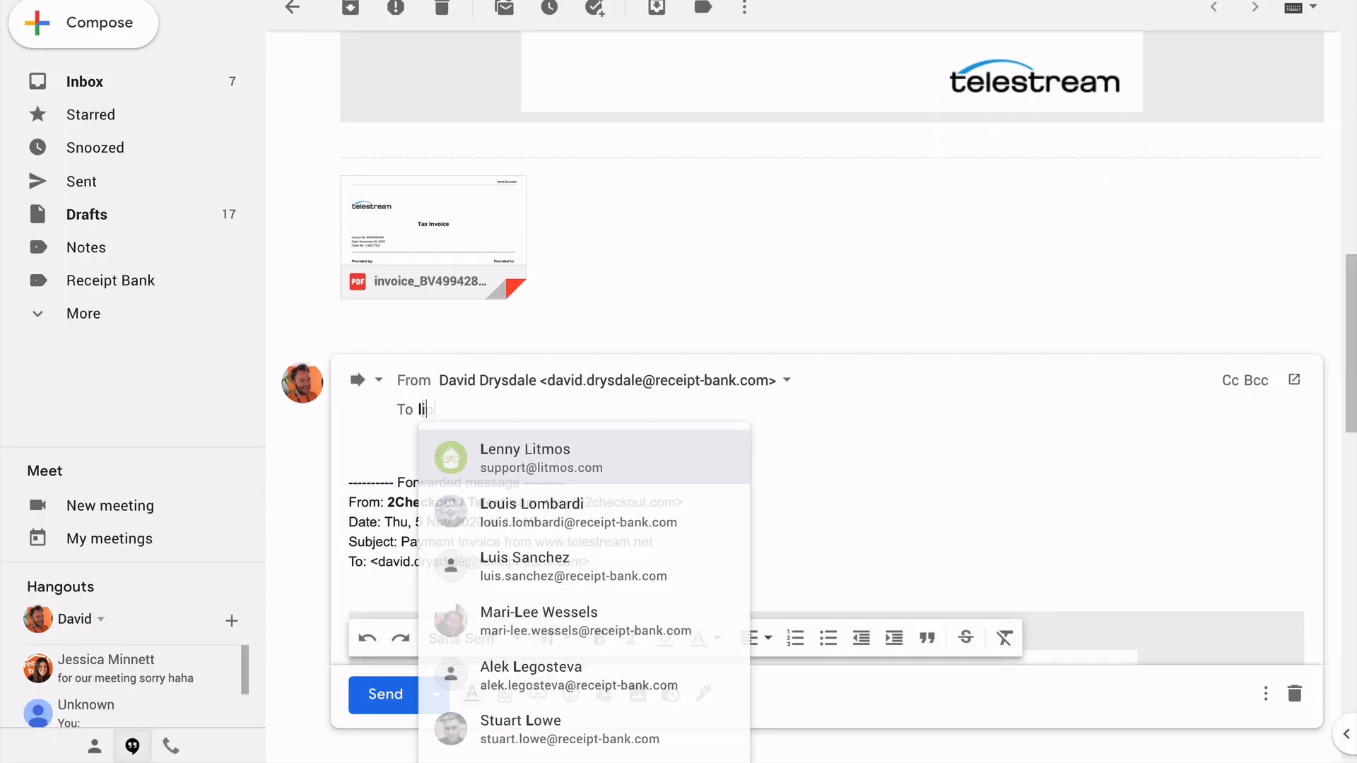
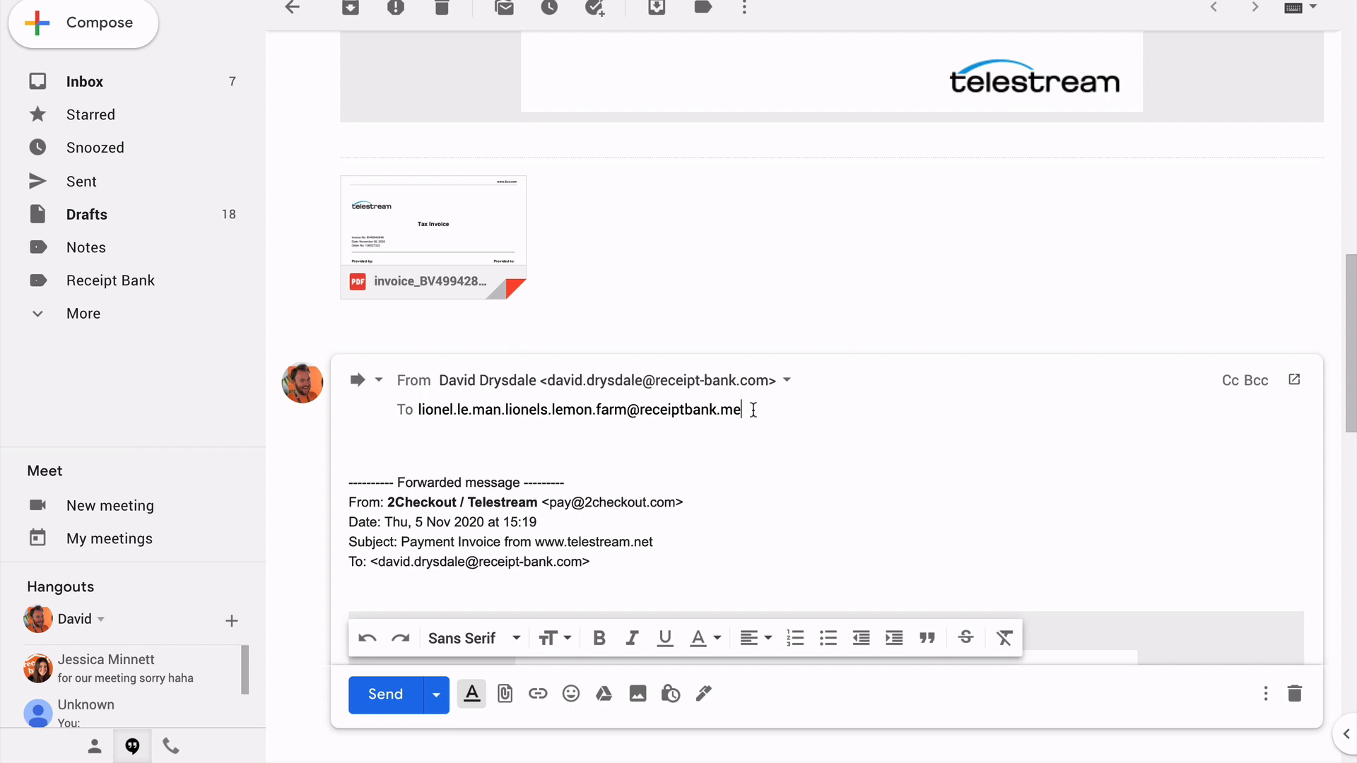
click(404, 695)
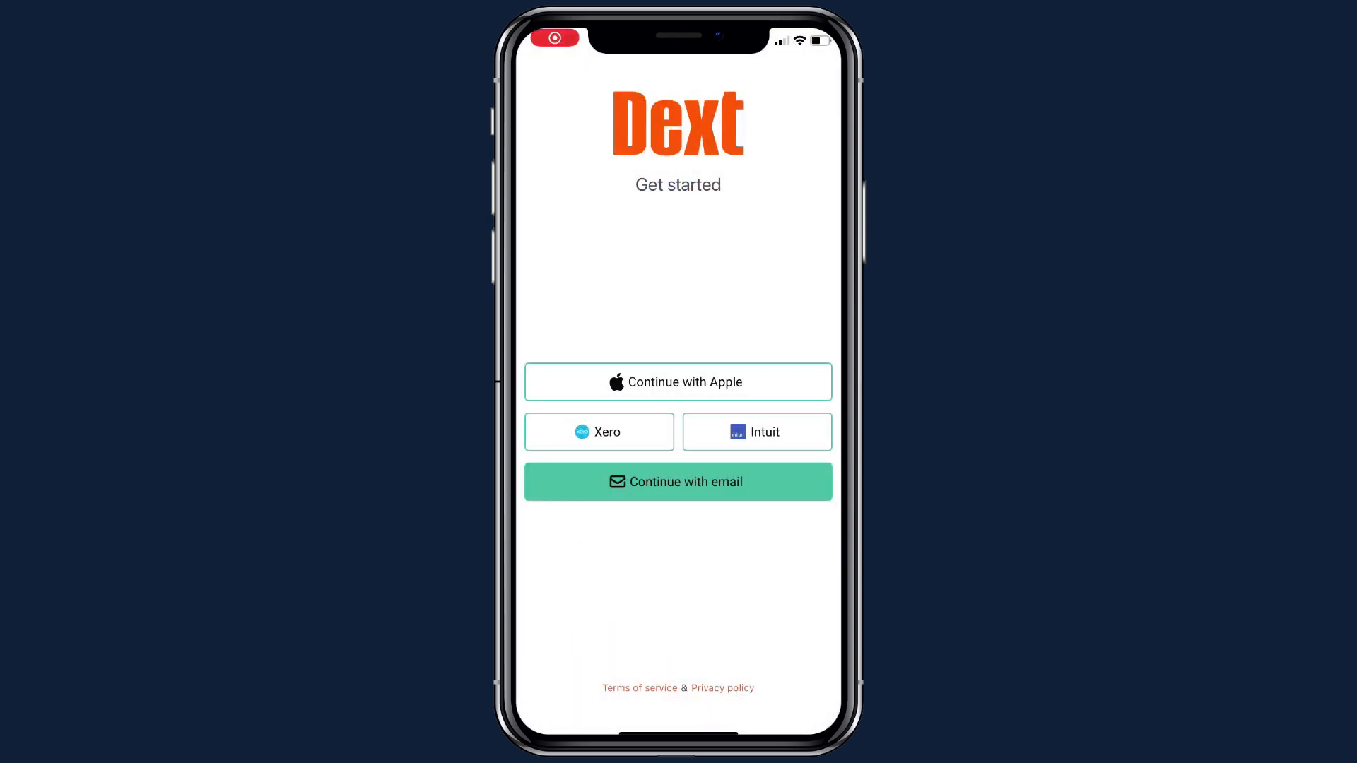
Step: Sign in to the Dext app with the account email and start a new cost document capture
click(679, 482)
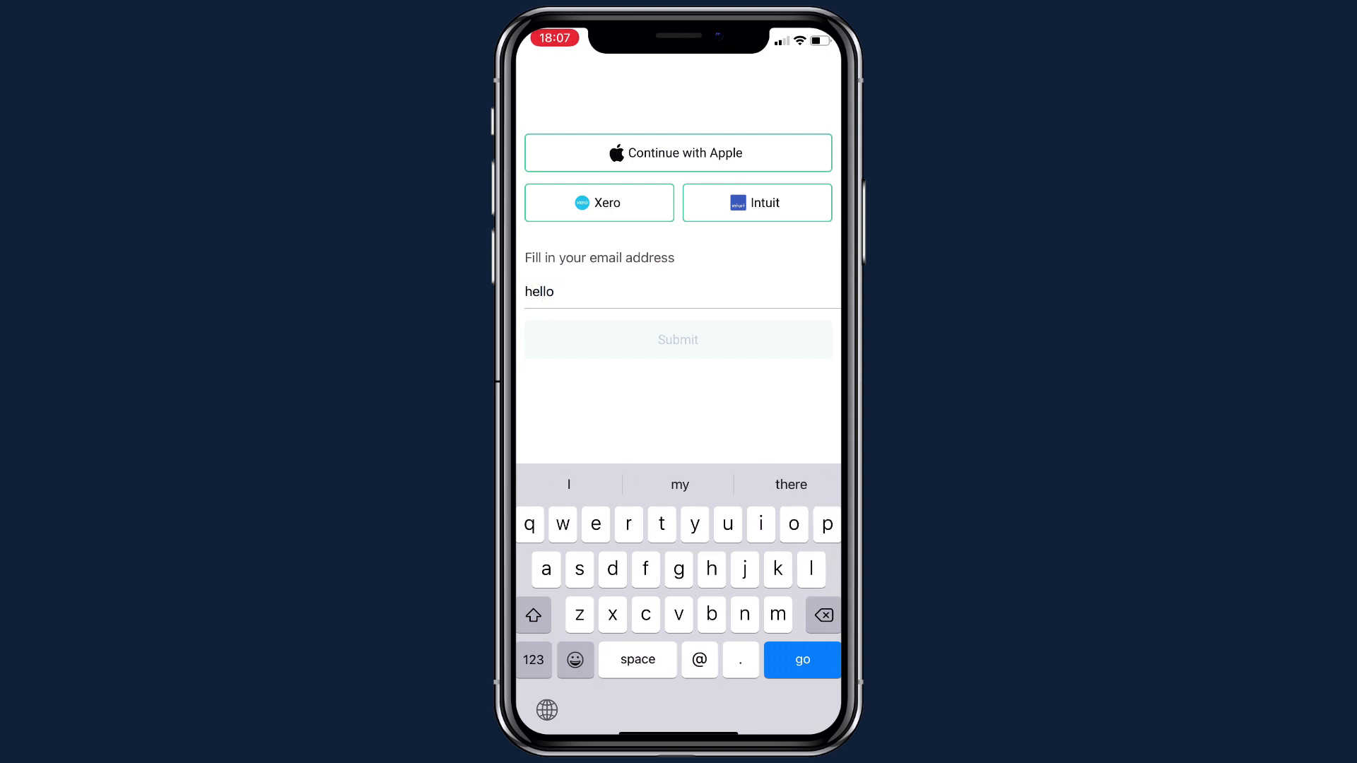
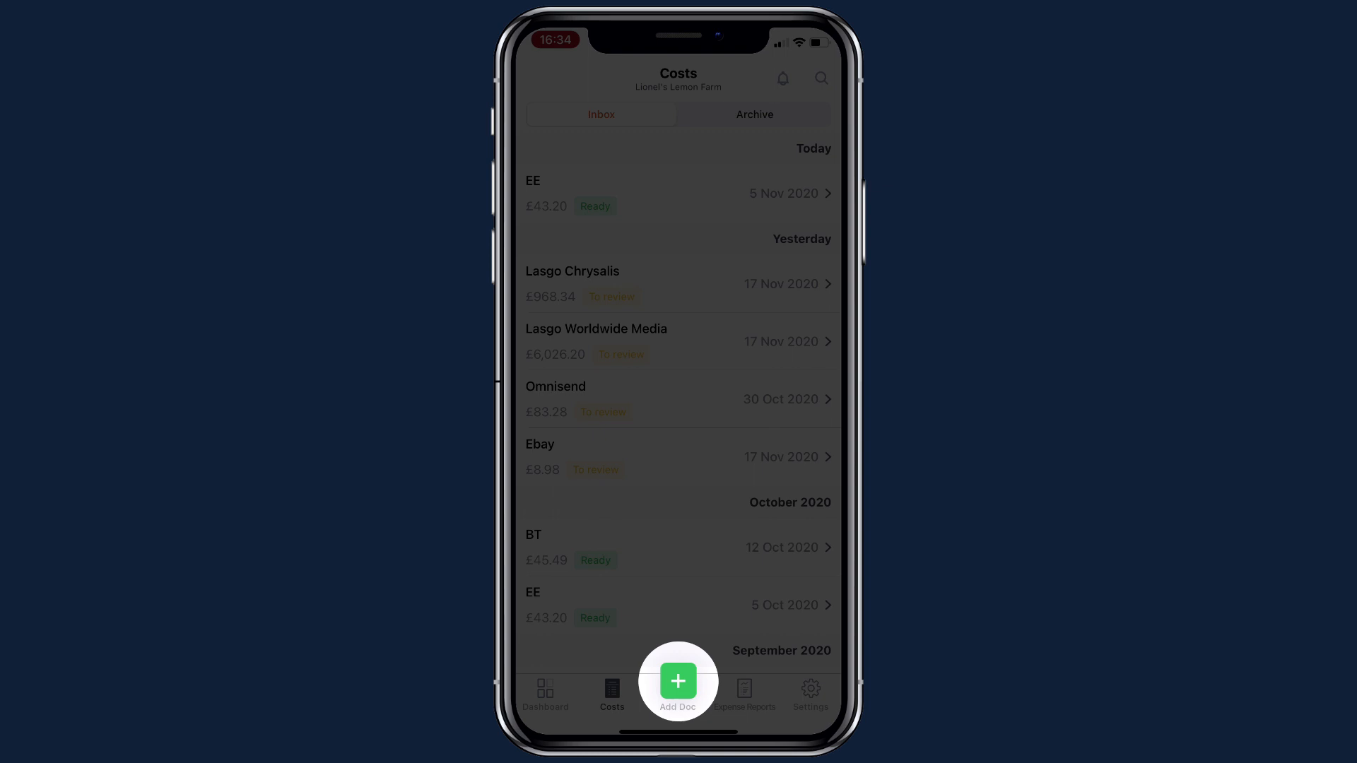
click(679, 681)
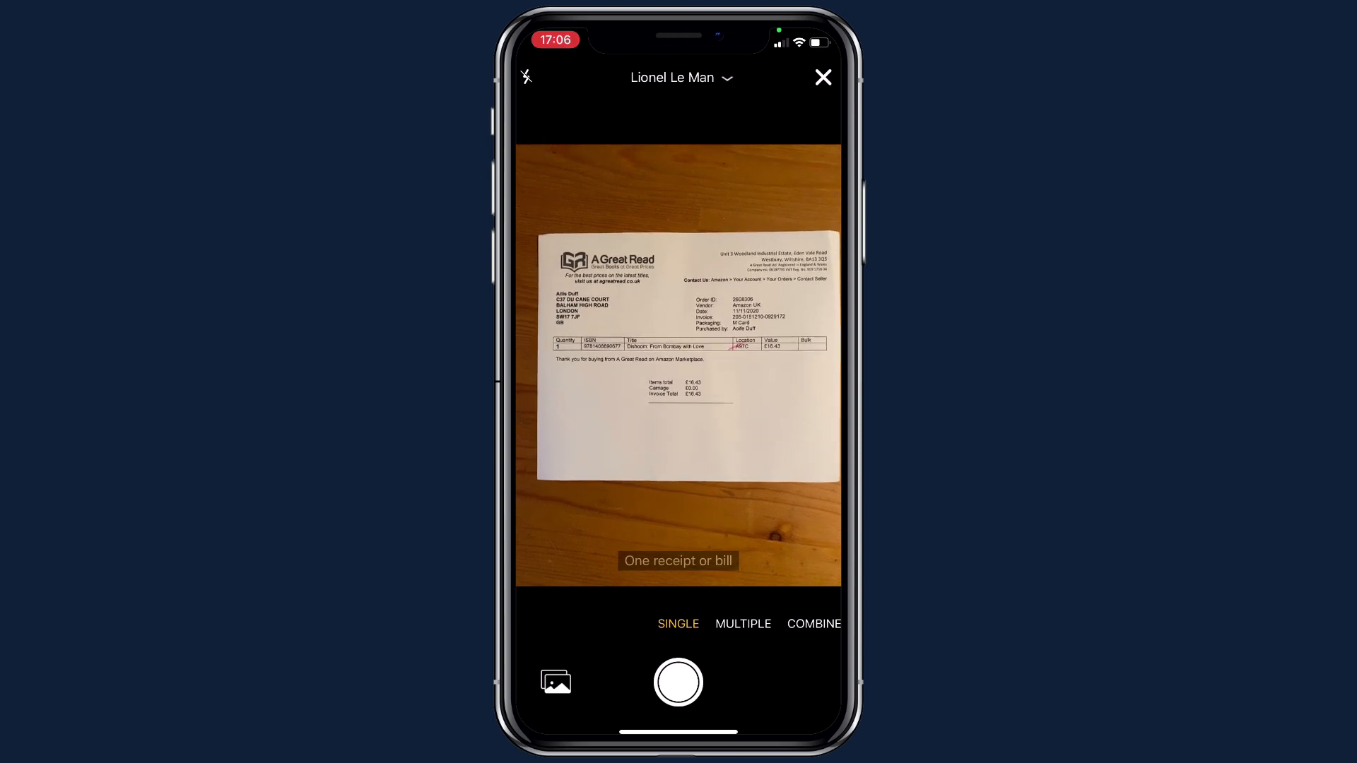
Step: Photograph the A Great Read invoice, describe it as 'Book for team library.' and submit it
click(678, 682)
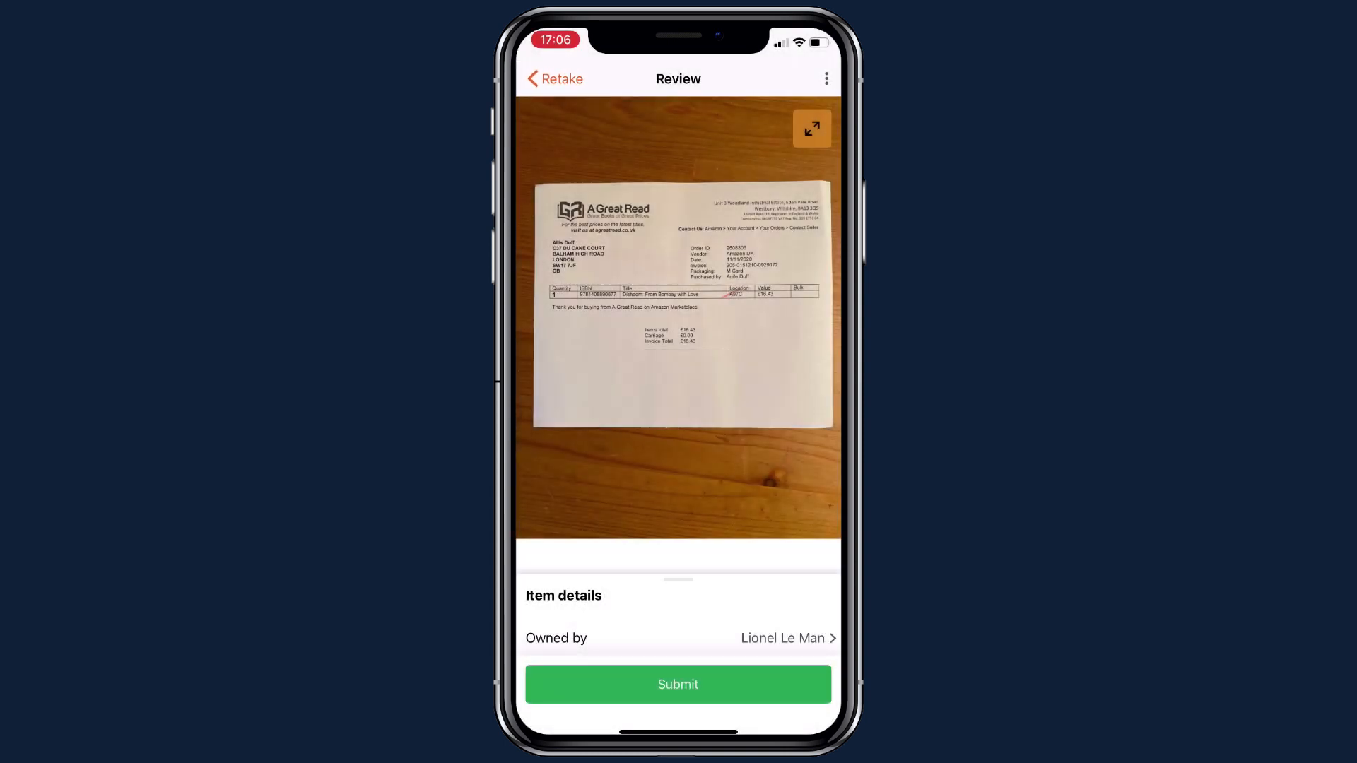
drag(678, 579, 678, 166)
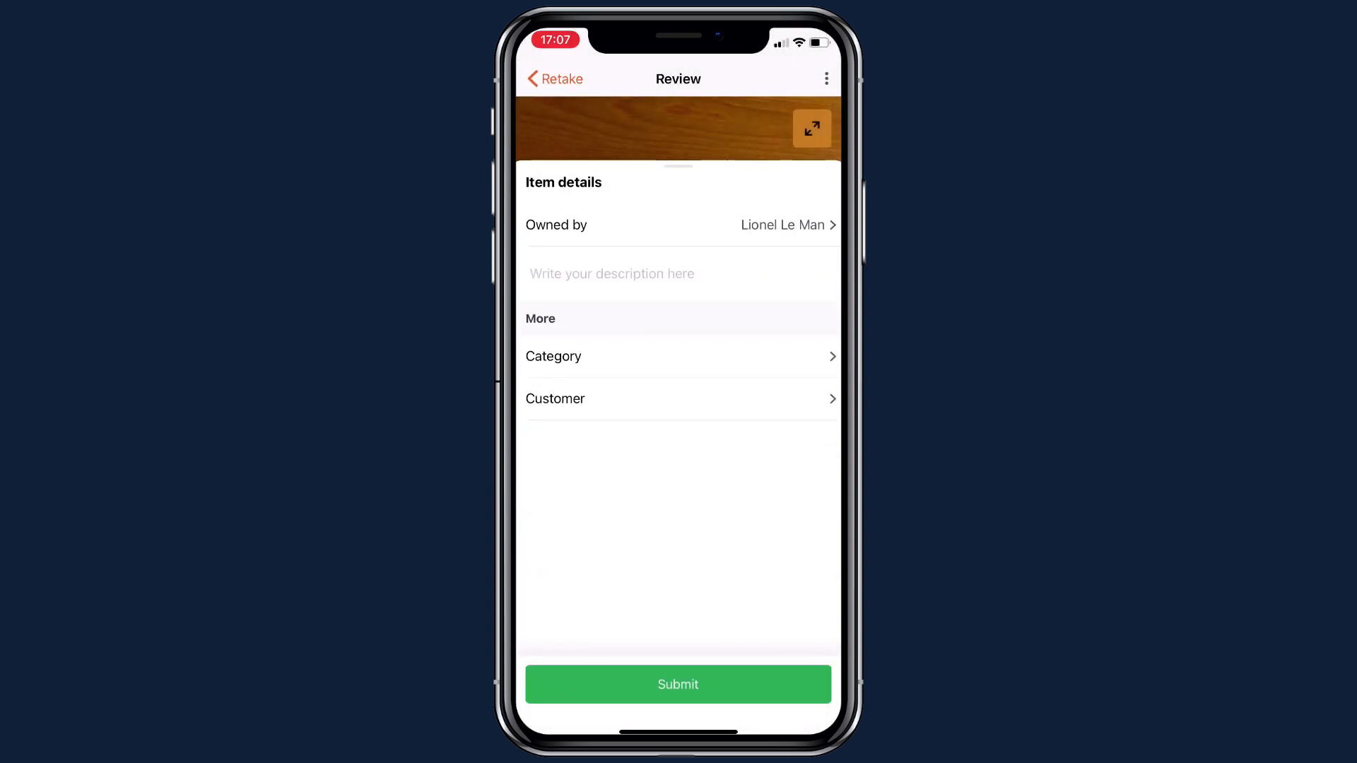
click(612, 274)
text(Bo)
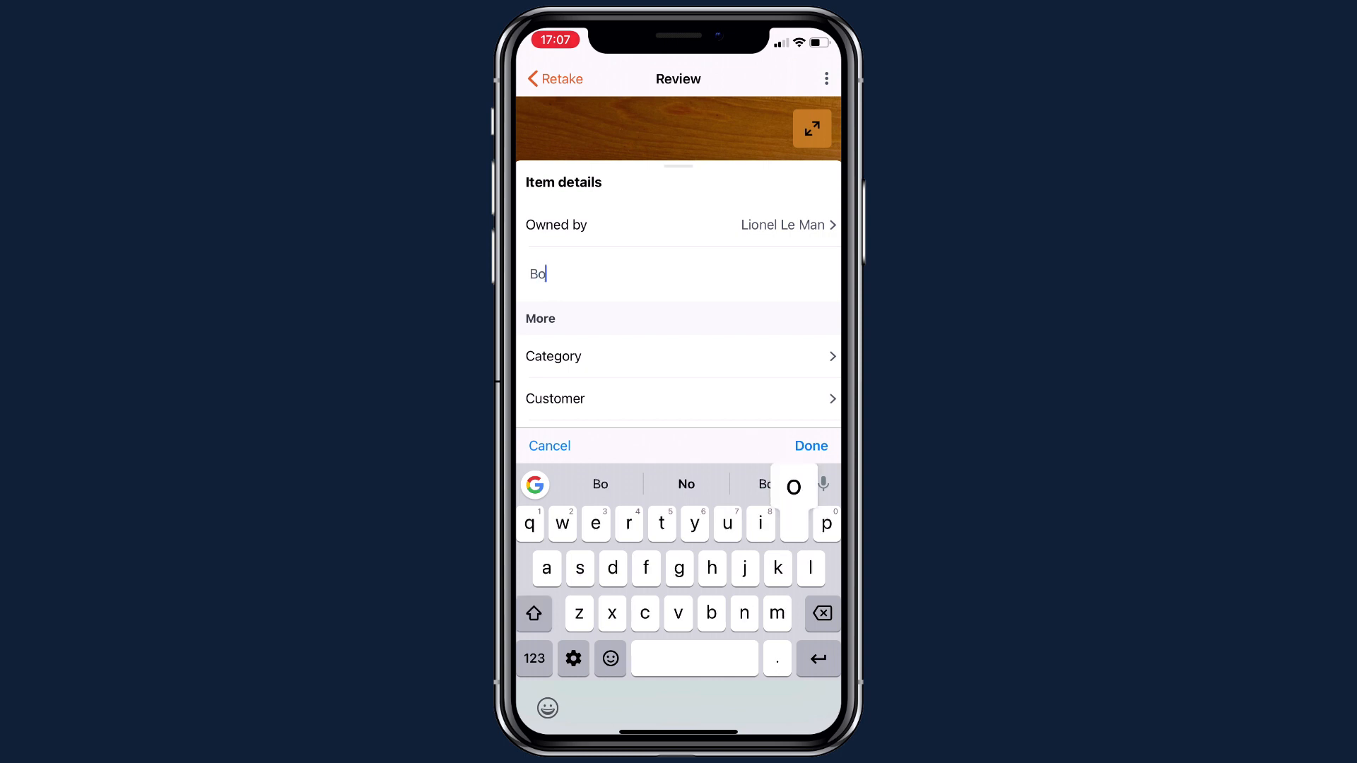
text(ok for team li)
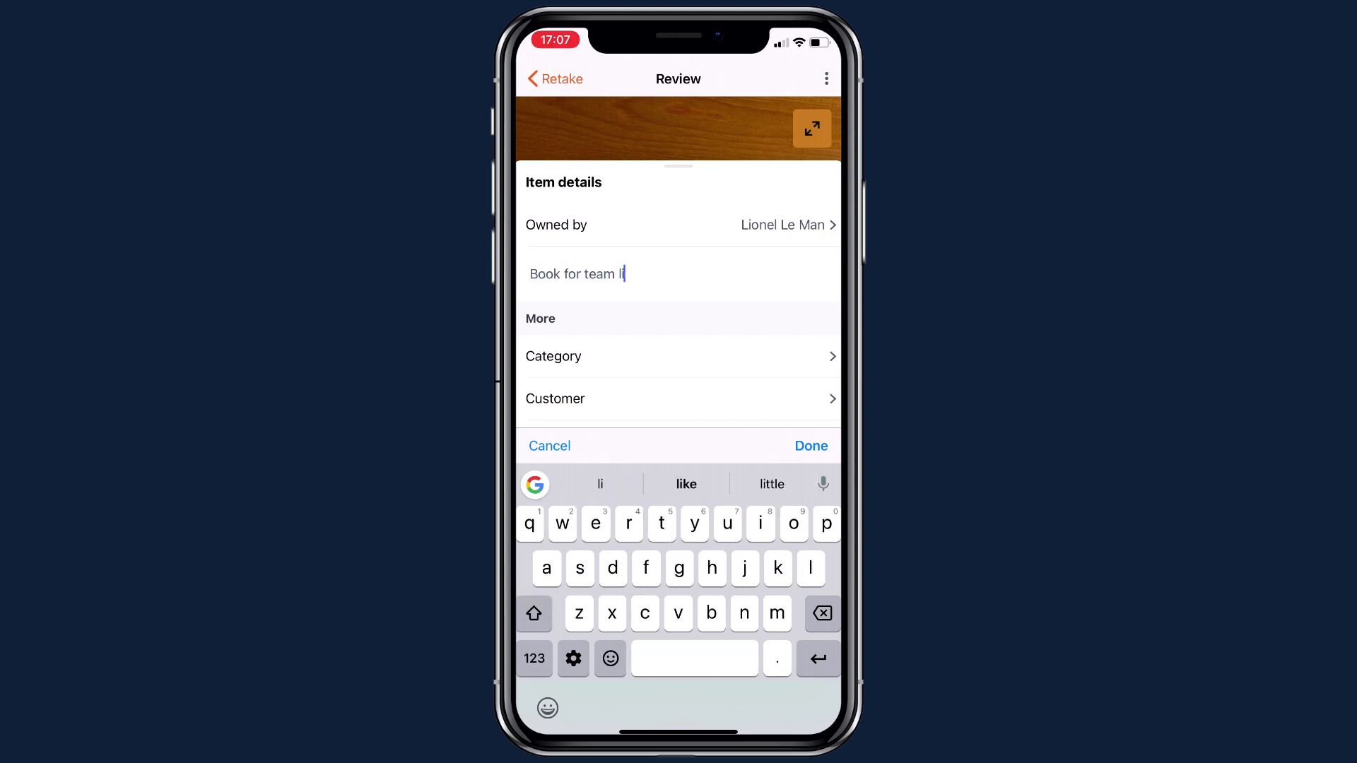
text(brary.)
click(811, 446)
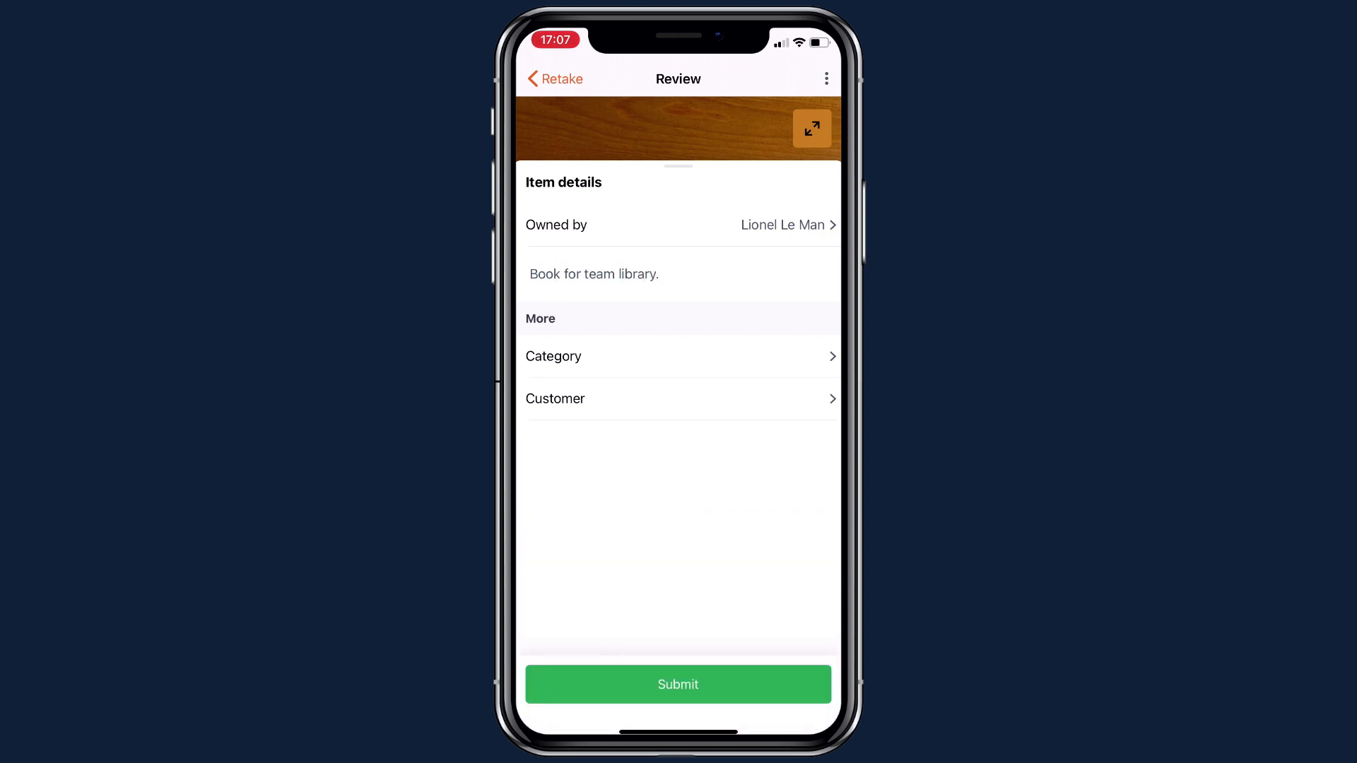
click(678, 684)
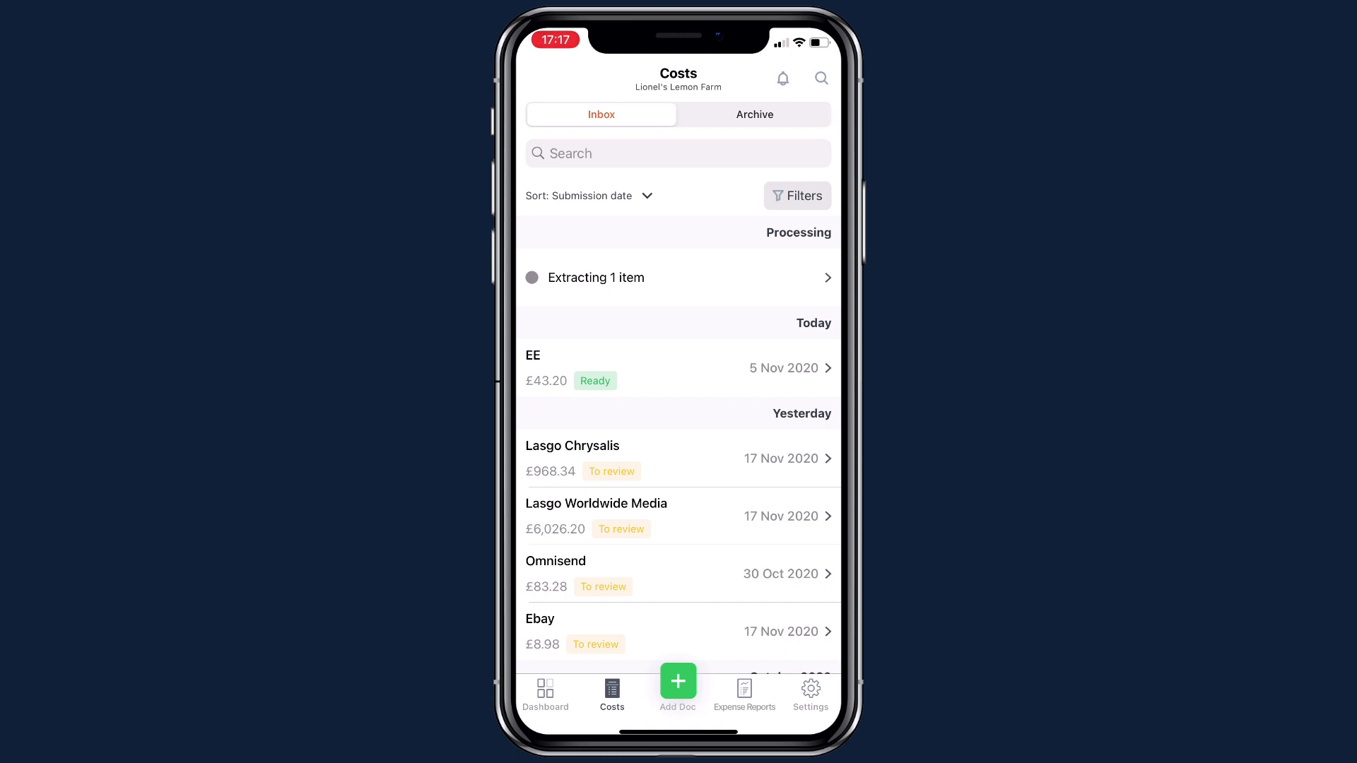
Step: Start another capture and set the camera to Combine mode for a long or double-sided receipt
click(679, 681)
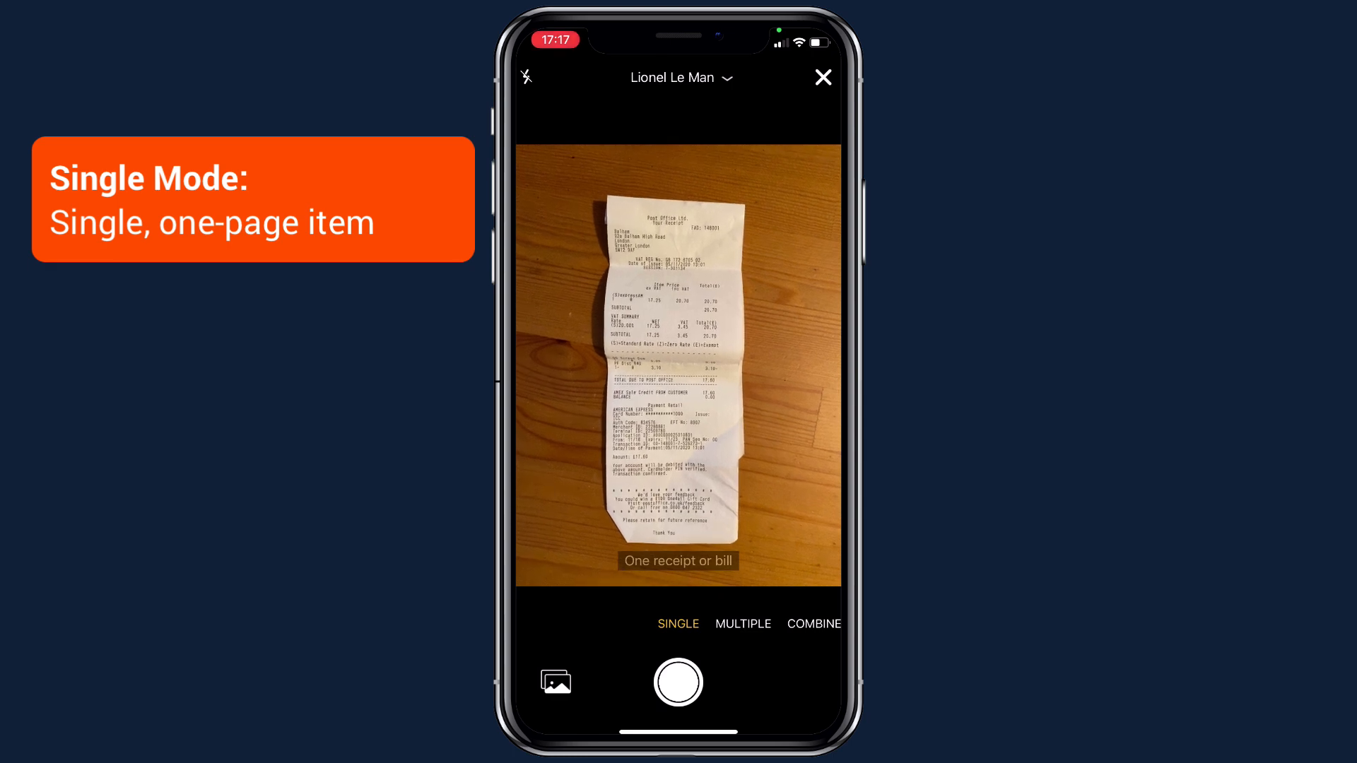
click(742, 624)
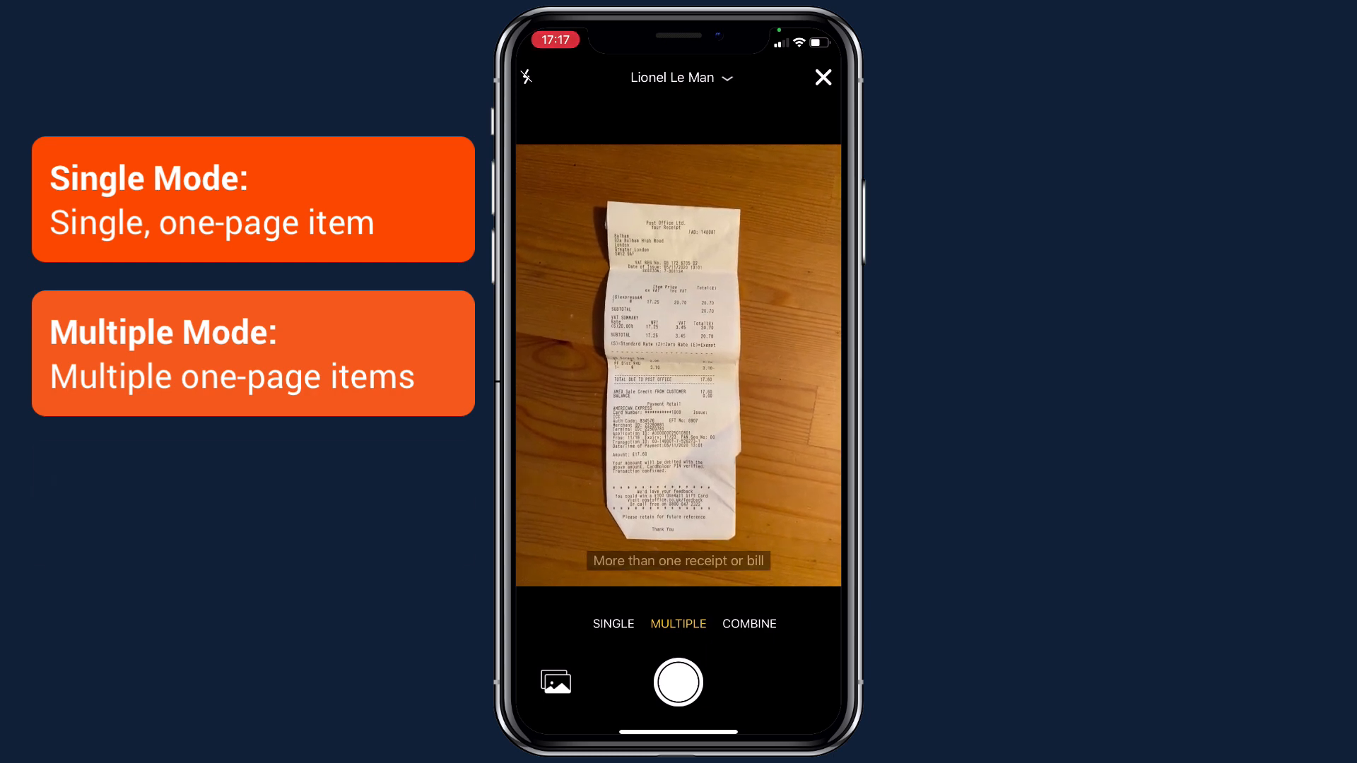
click(749, 624)
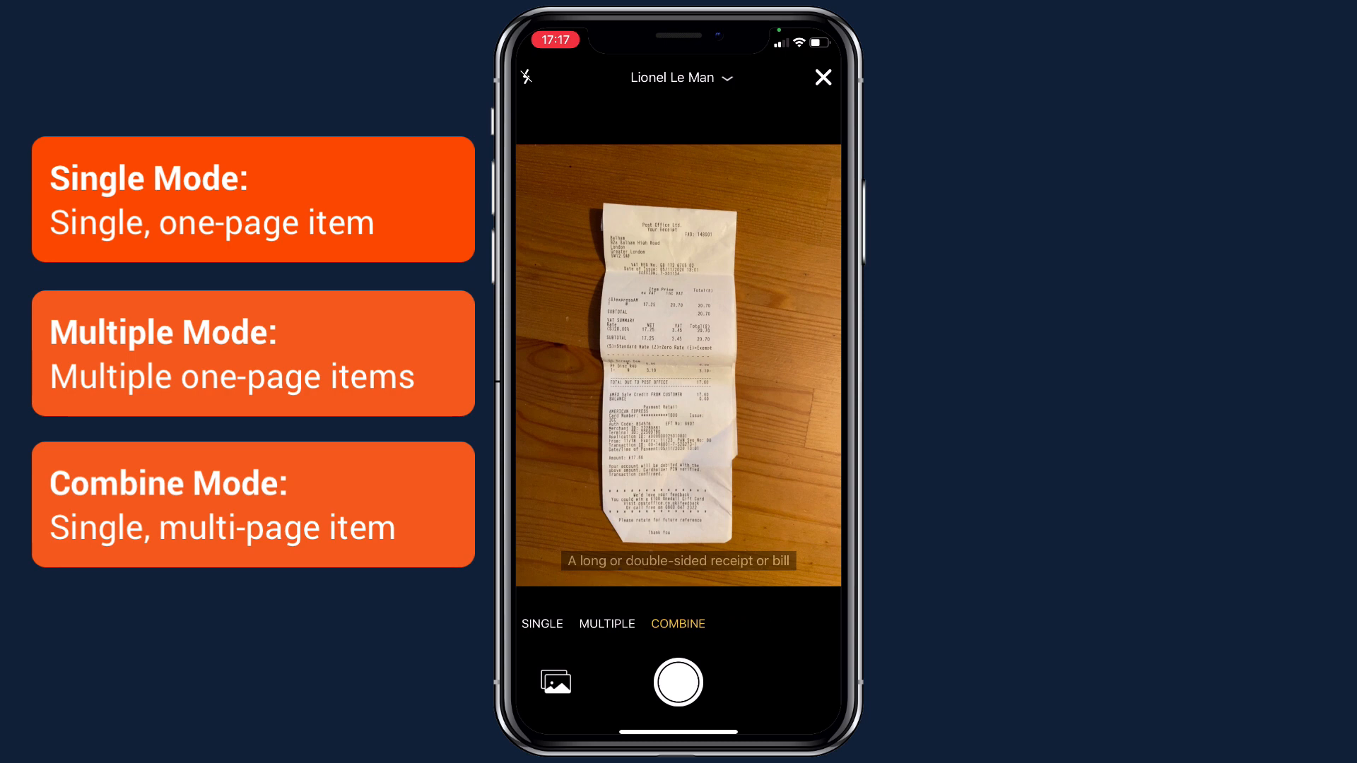